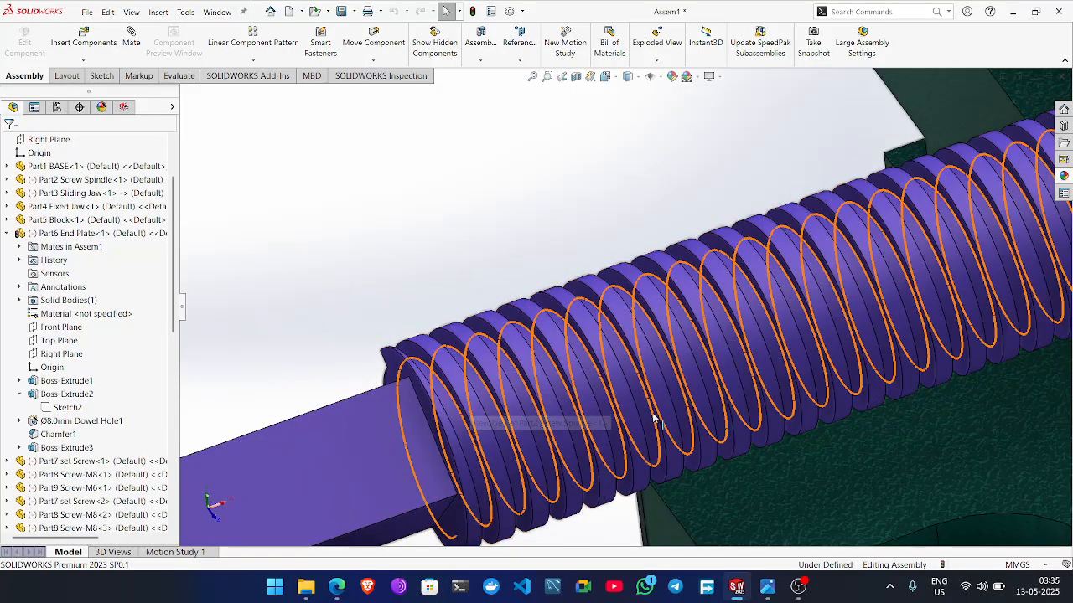
Examine the vise assembly from several angles, including the screw spindle, sliding jaw, end plate and fixed jaw.
scroll(479, 421, up, 5)
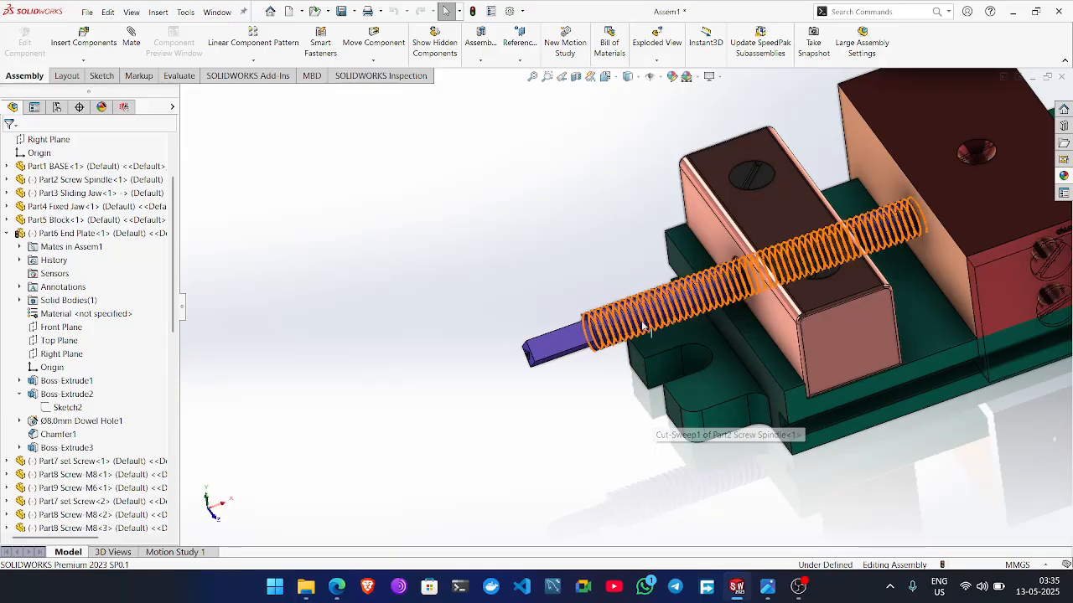
middle_drag(646, 480, 430, 463)
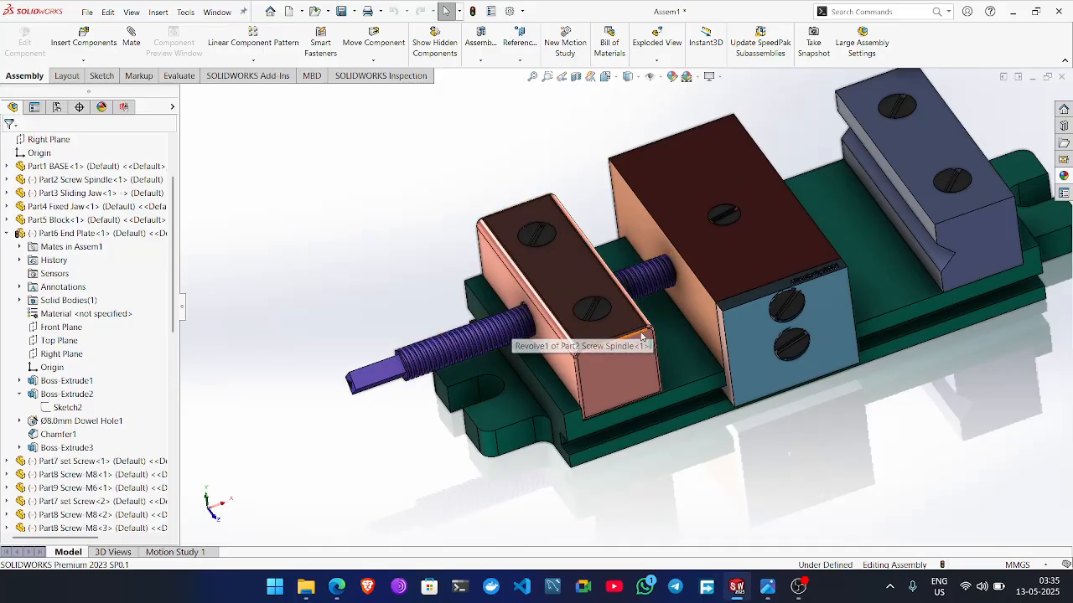
scroll(588, 352, down, 5)
scroll(588, 356, up, 2)
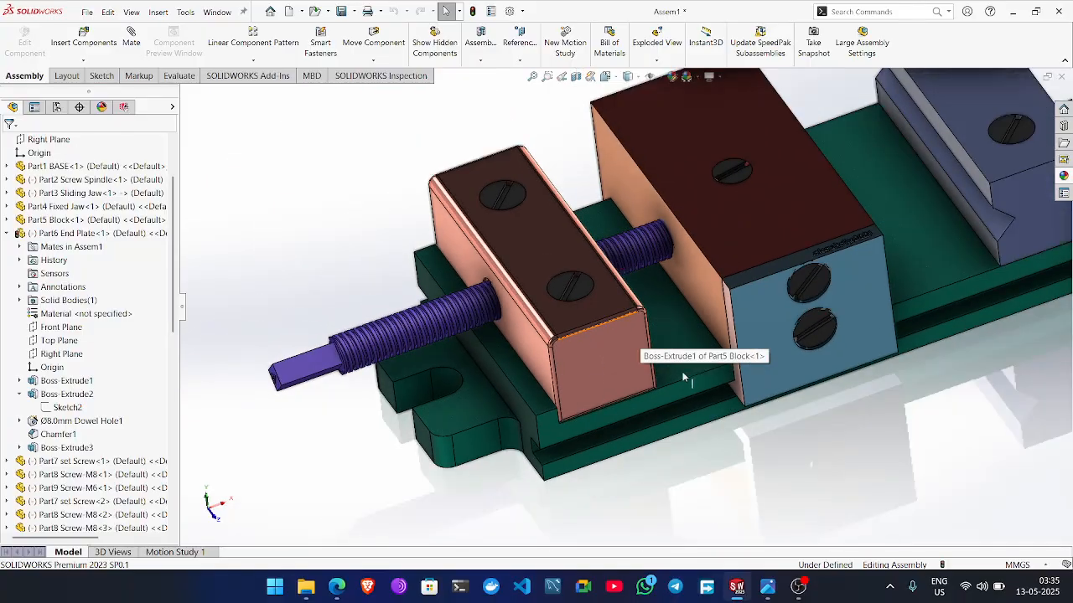
middle_drag(834, 336, 793, 467)
ctrl+middle_drag(620, 487, 560, 494)
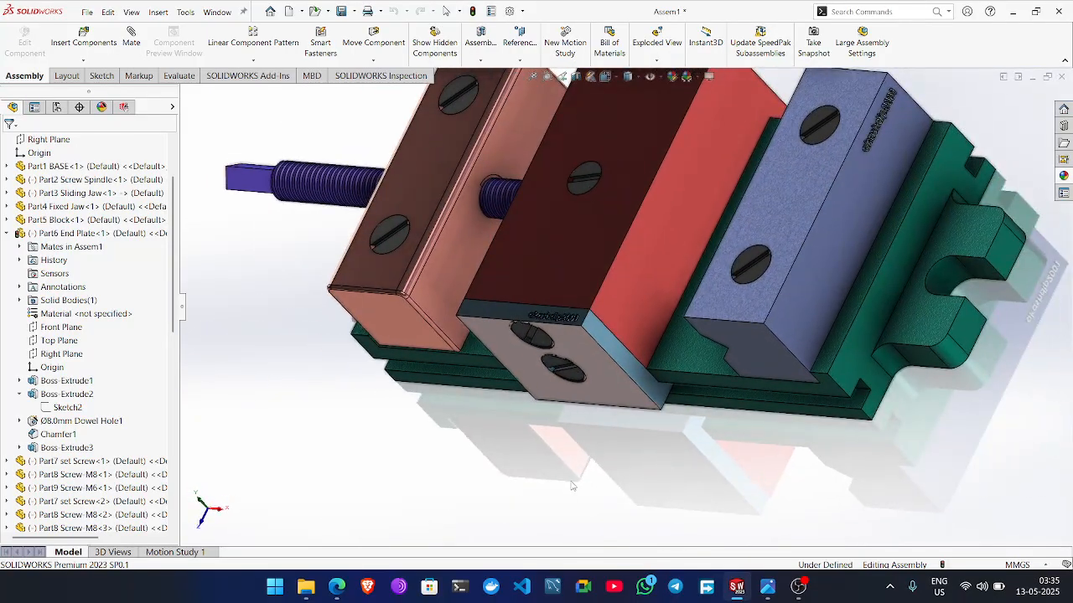
middle_drag(614, 396, 569, 193)
scroll(608, 309, down, 6)
scroll(585, 367, up, 5)
scroll(586, 367, up, 5)
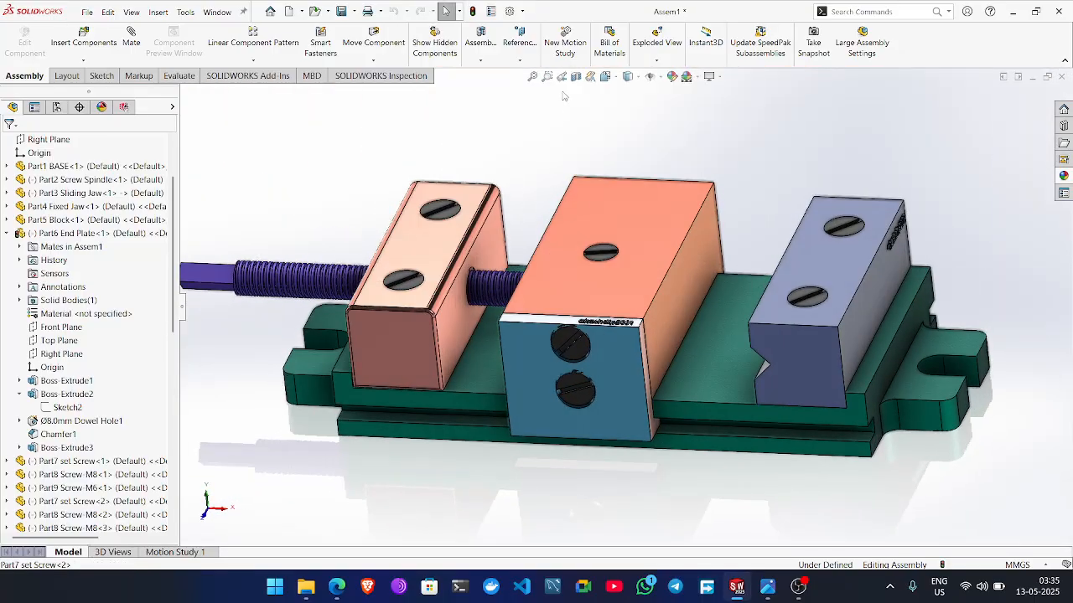
Section the assembly along the Right Plane at a -4 mm offset to expose the end plate screws in the sliding jaw.
click(575, 77)
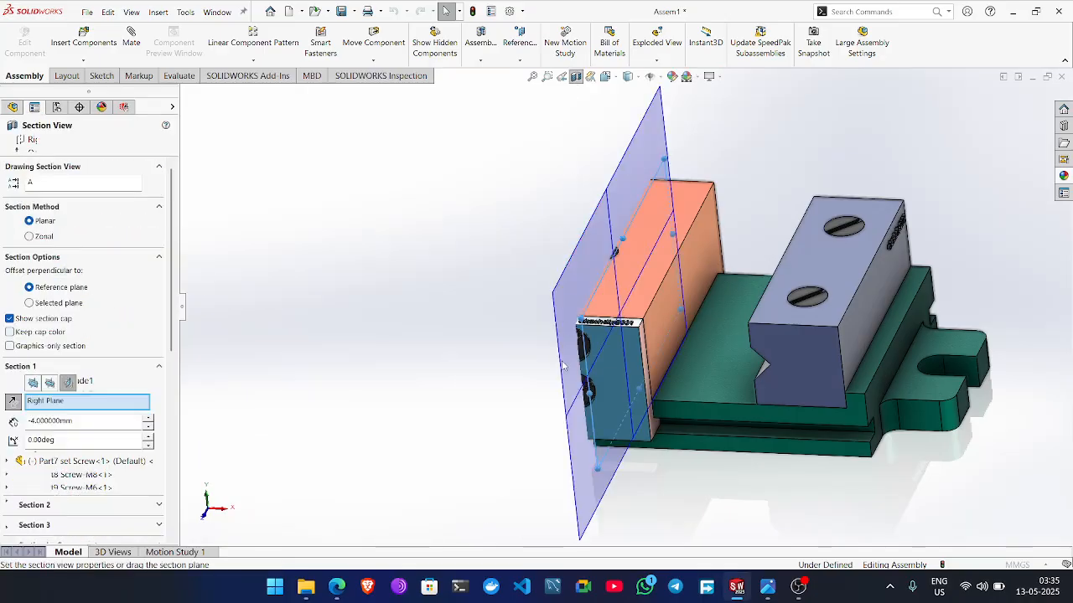
middle_drag(541, 407, 470, 278)
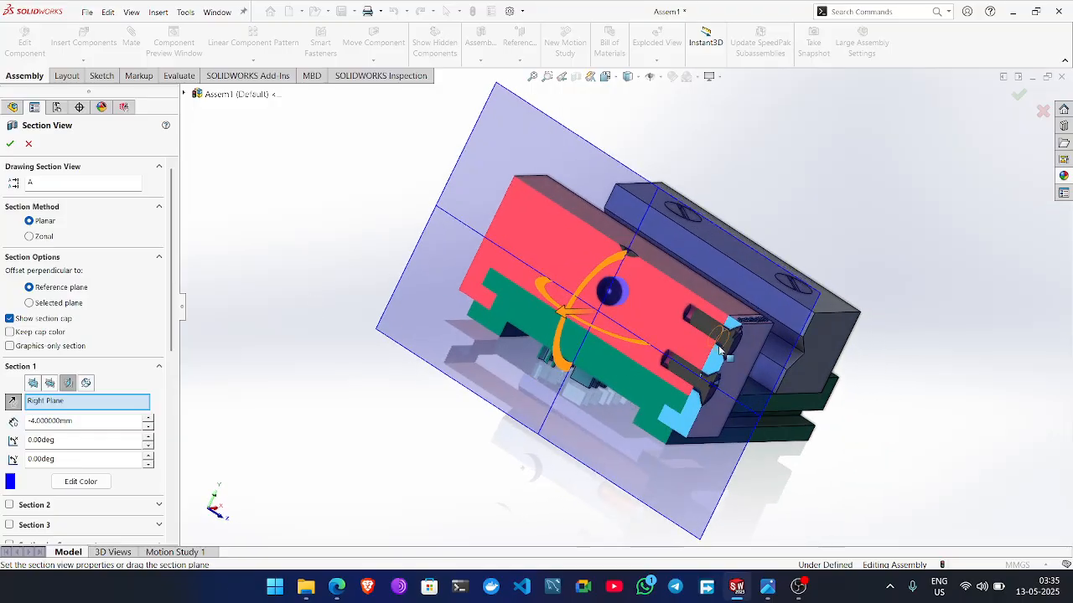
scroll(718, 351, down, 5)
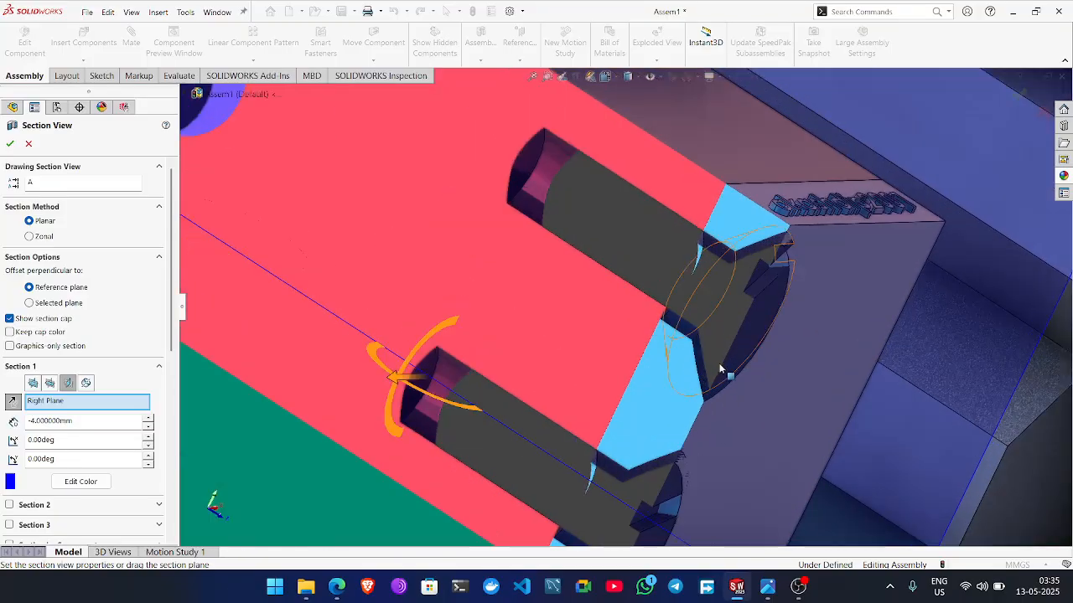
click(12, 145)
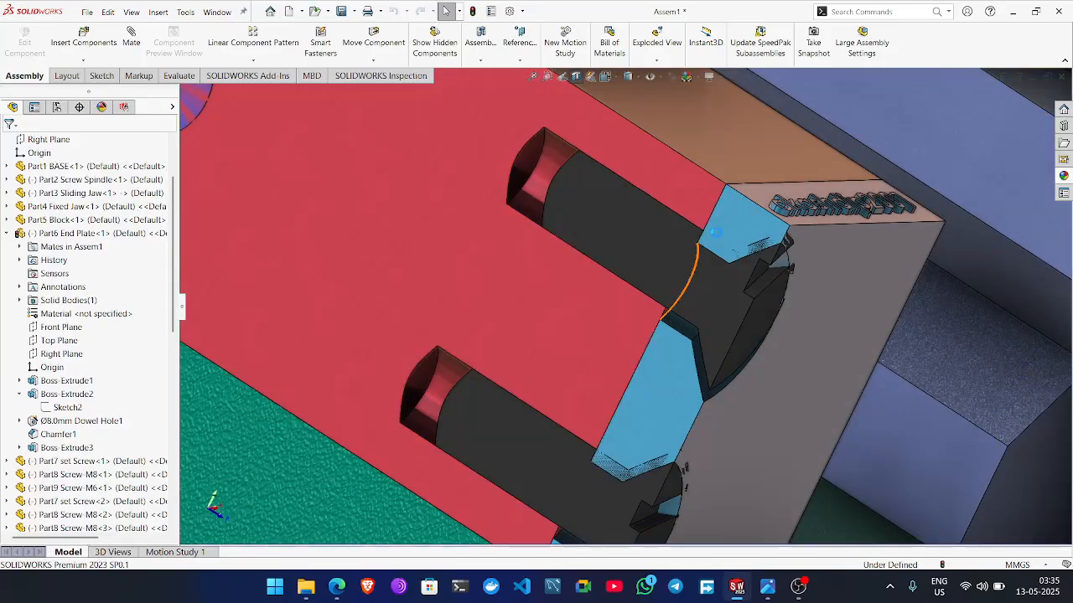
Check the reference drawing of part 6, the end plate, and switch off the assembly's section view.
click(768, 589)
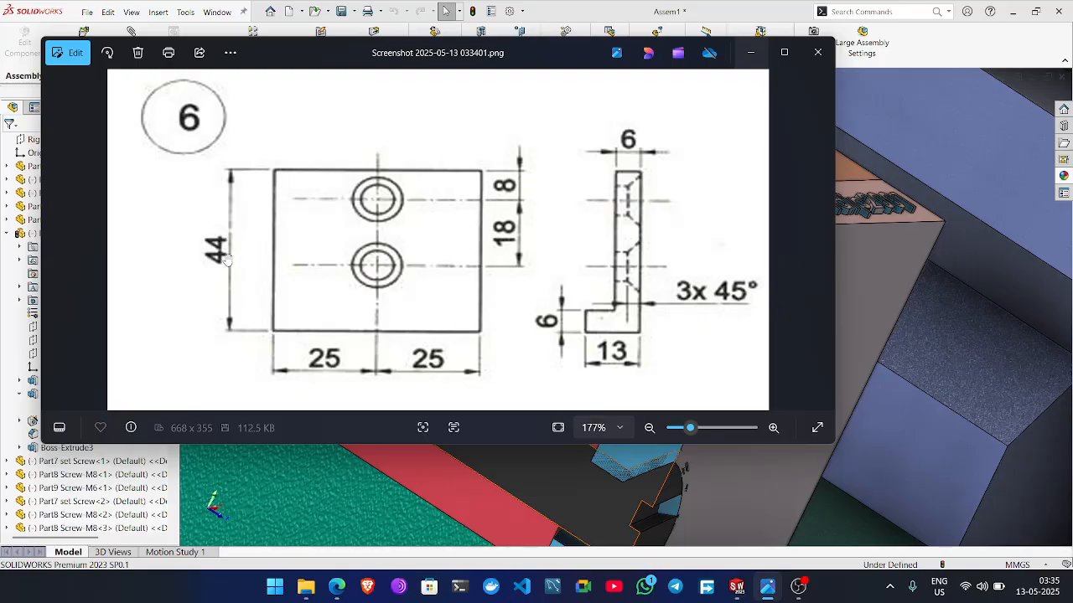
click(749, 53)
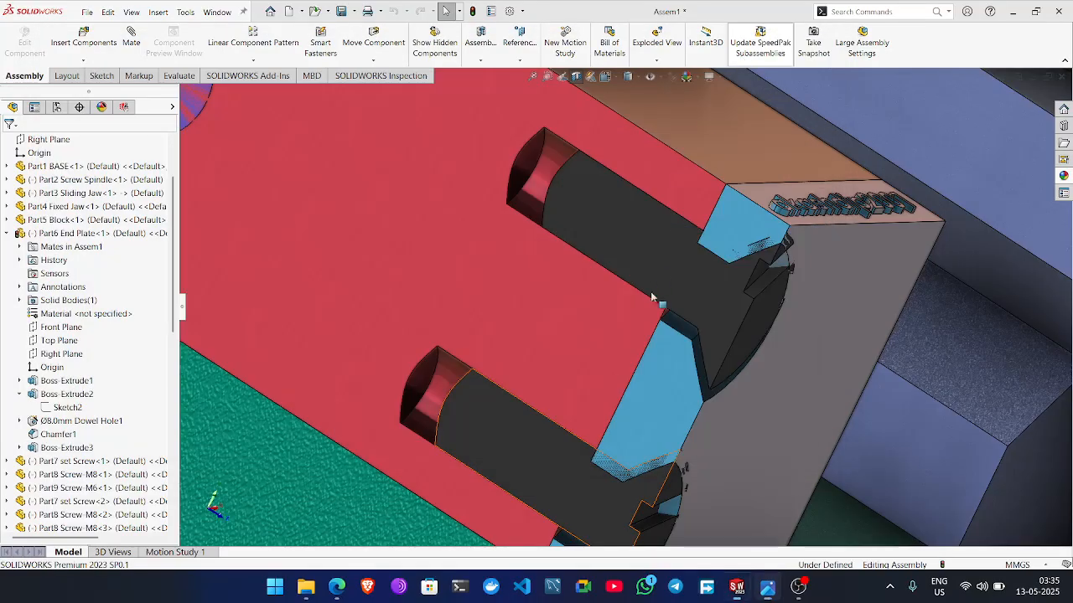
scroll(653, 354, up, 6)
middle_drag(659, 367, 659, 334)
click(576, 76)
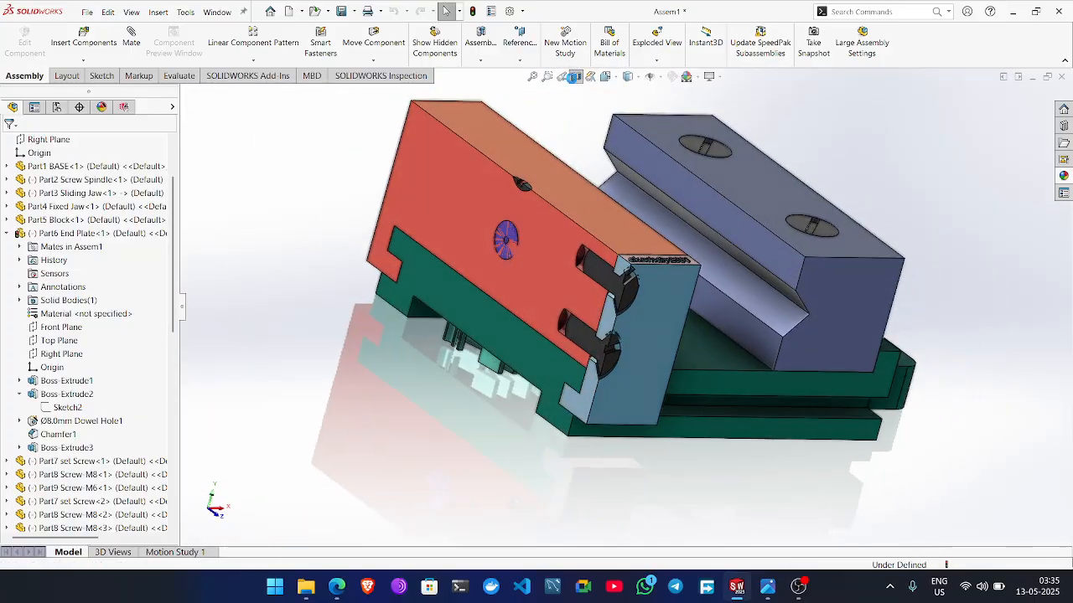
Open the base sketch of the end plate for in-context editing from its outer face.
click(655, 332)
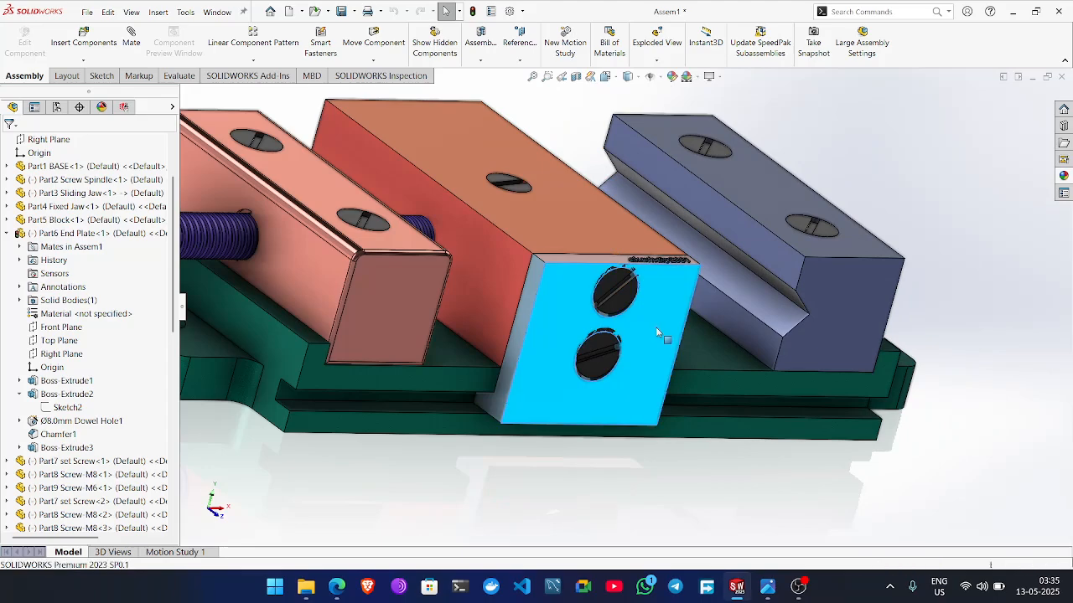
right_click(655, 333)
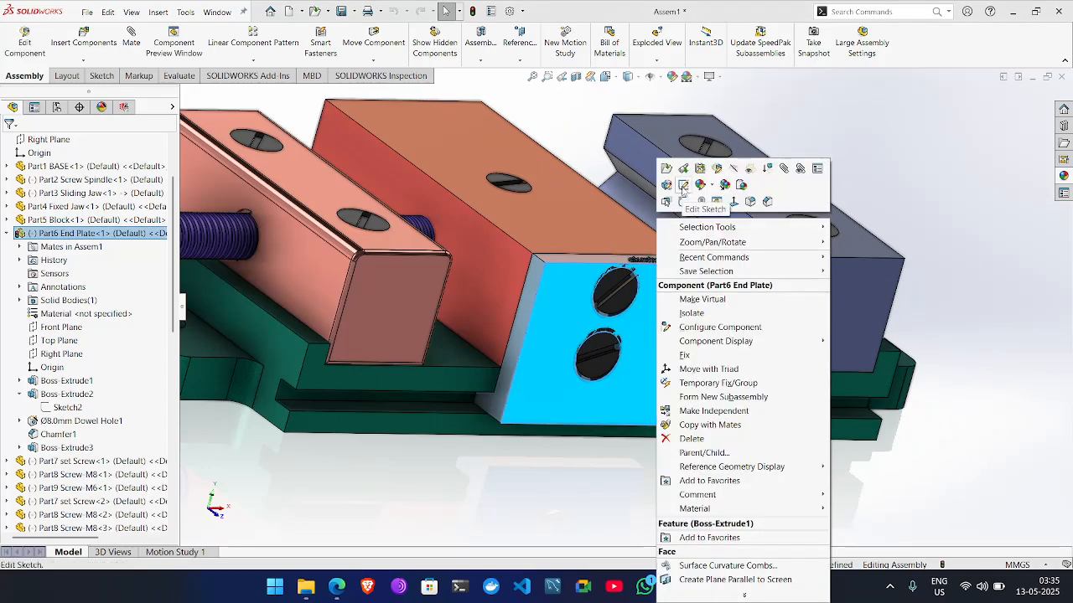
click(683, 187)
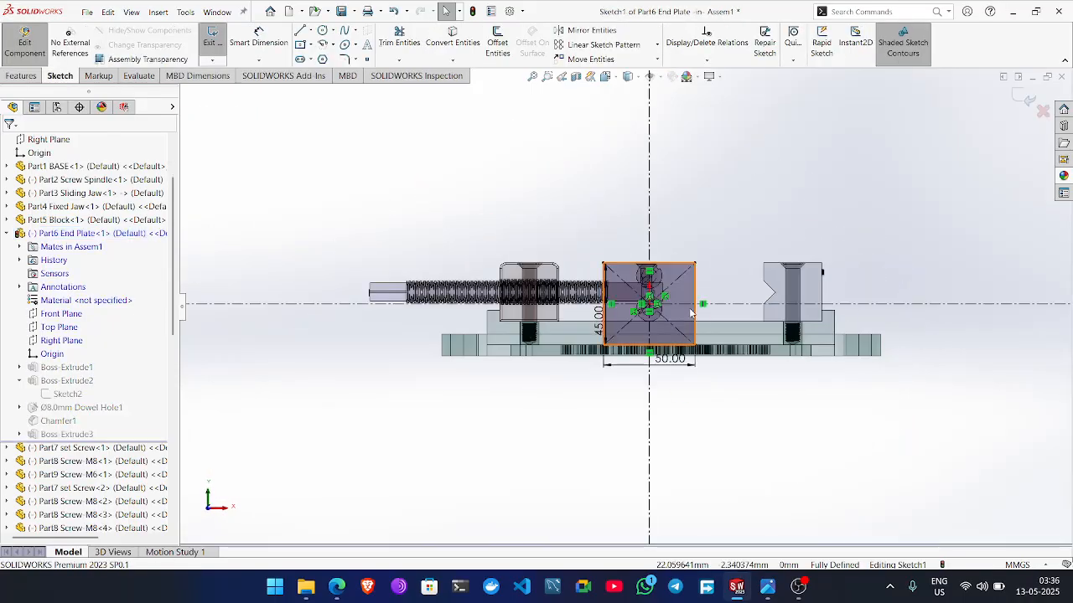
scroll(692, 308, down, 3)
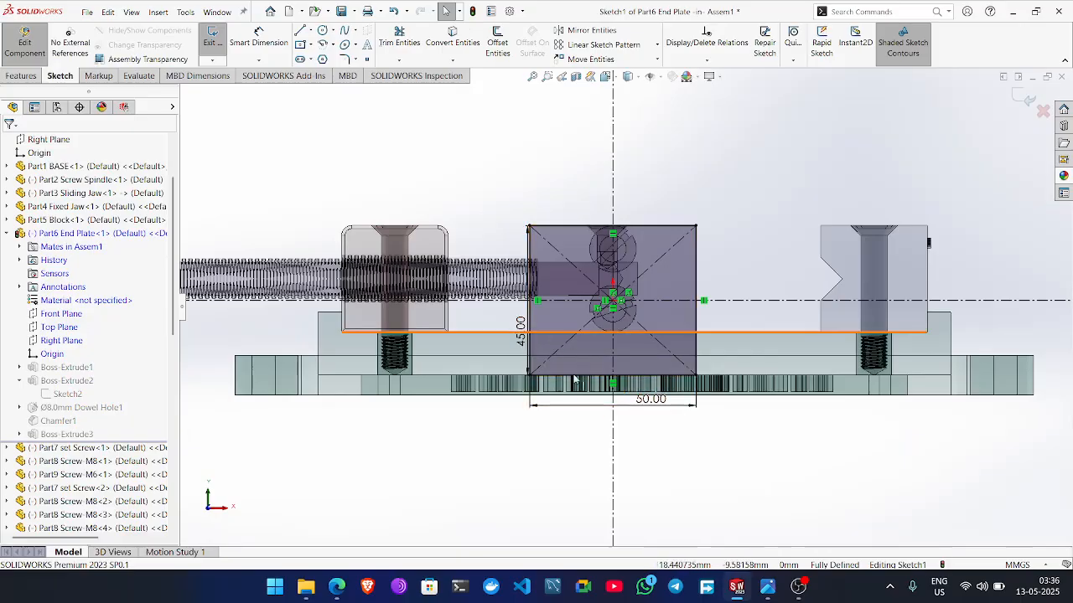
Inspect the end plate sketch from the side against the base and jaw, and return to the assembly.
middle_drag(683, 435, 581, 449)
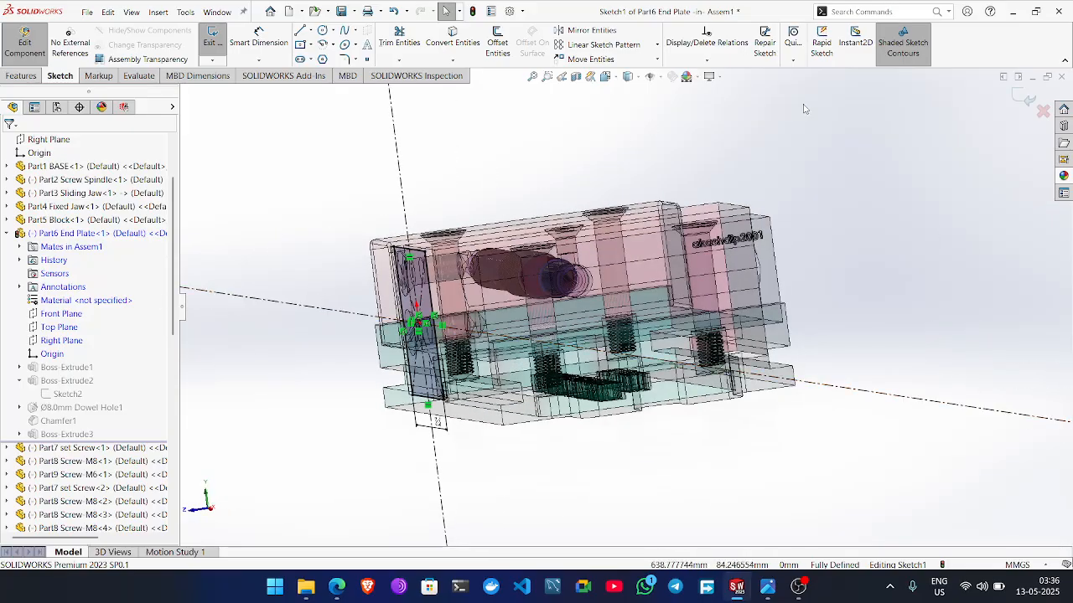
middle_drag(459, 433, 445, 421)
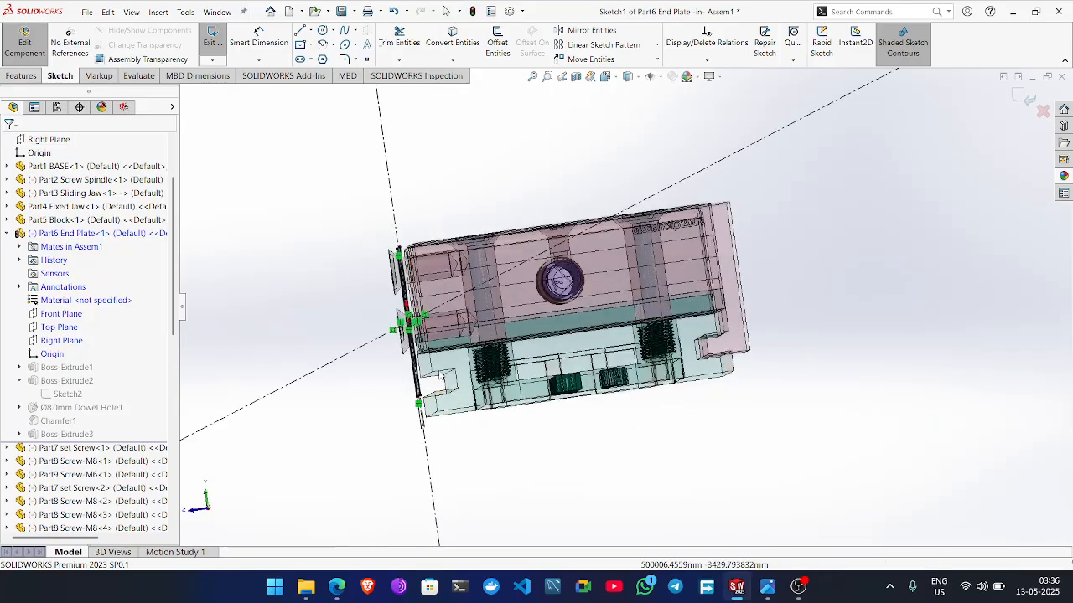
scroll(457, 414, down, 5)
scroll(631, 310, up, 5)
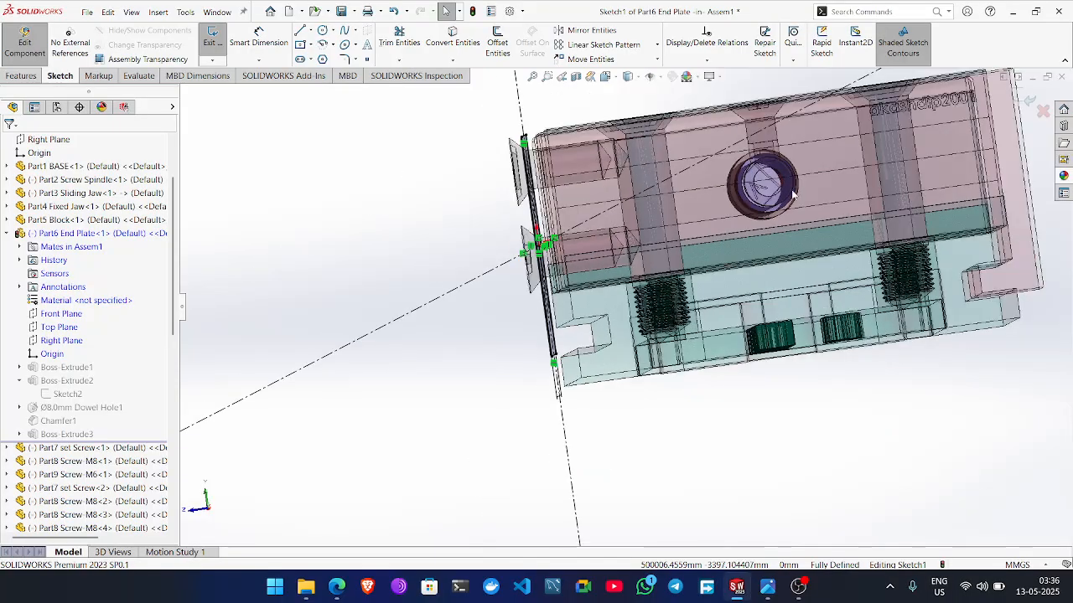
scroll(1024, 106, up, 3)
click(1029, 102)
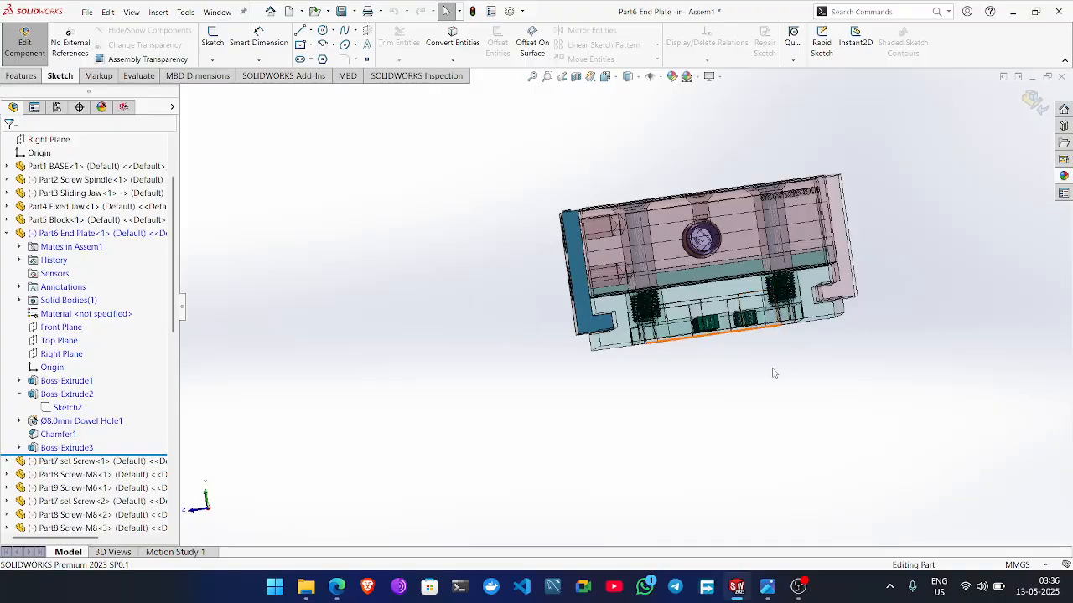
click(1034, 105)
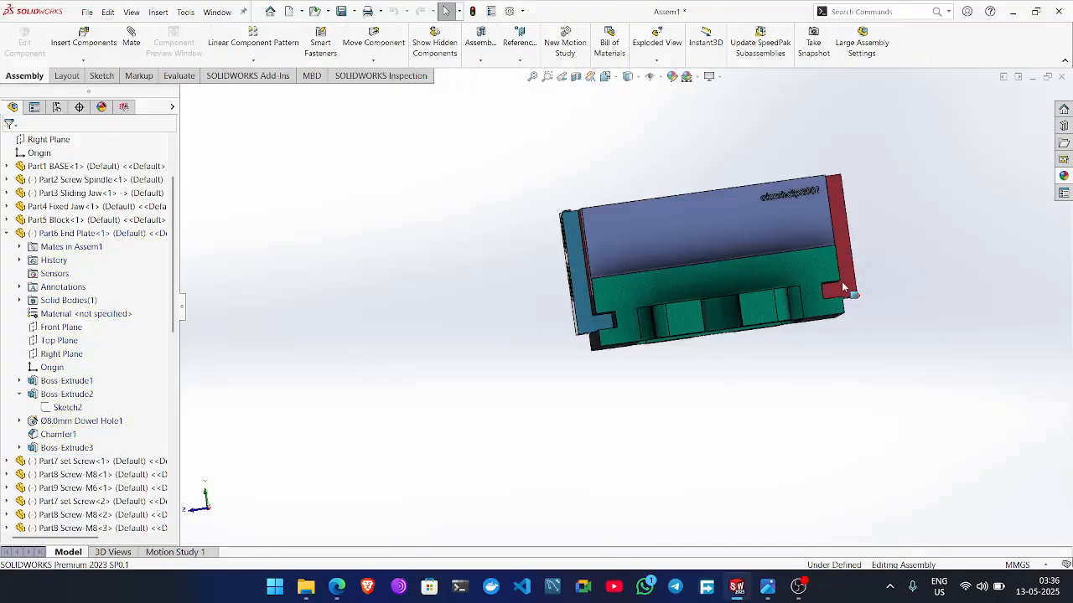
Open the sliding jaw's base sketch for in-context editing and show its profile in the Right view.
middle_drag(858, 265, 820, 273)
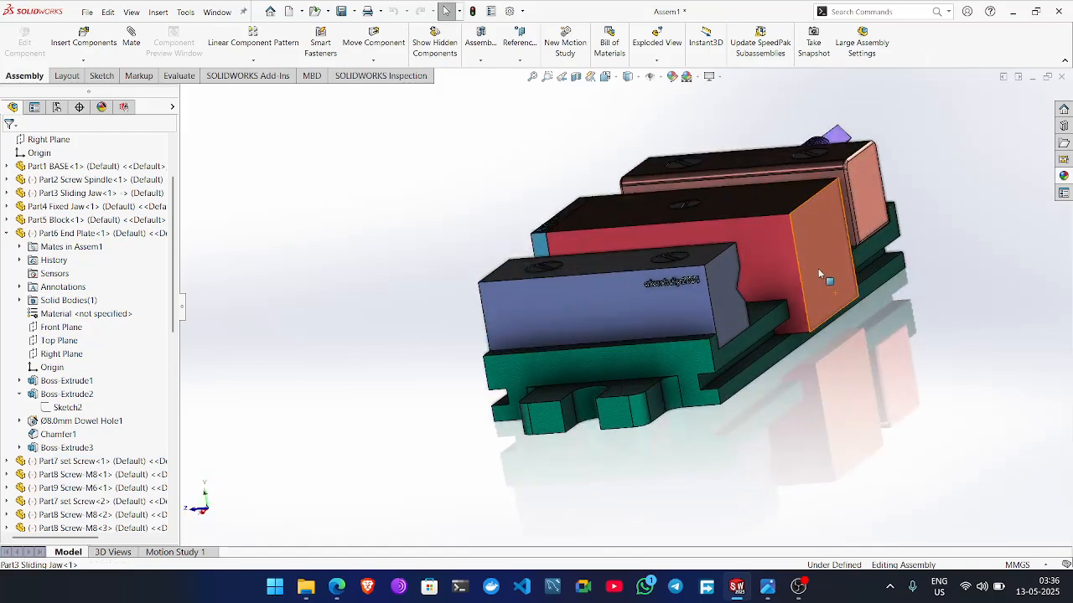
click(819, 271)
right_click(818, 273)
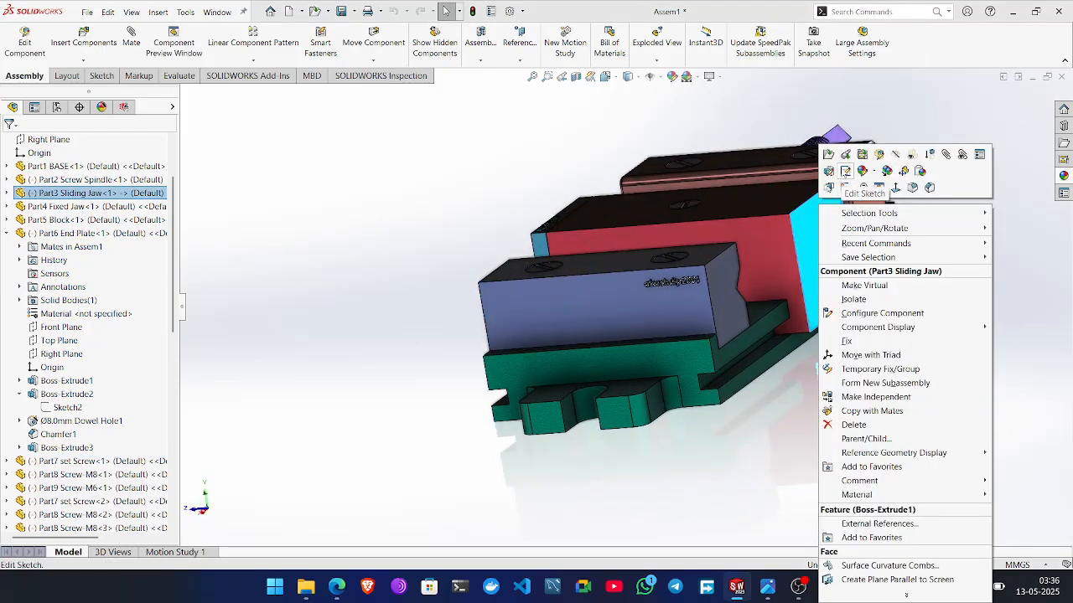
click(844, 171)
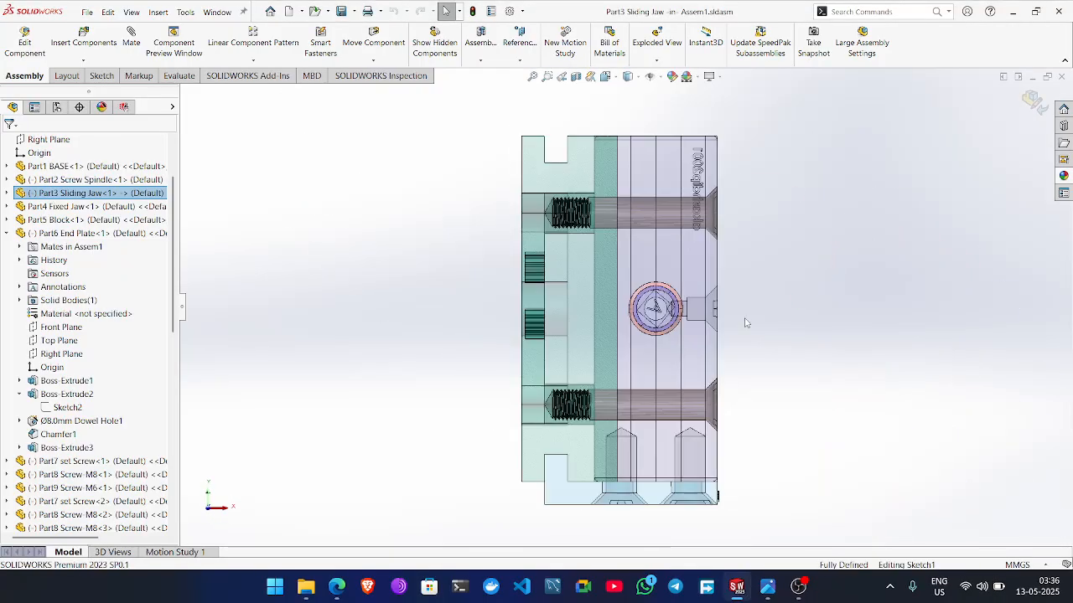
key(space)
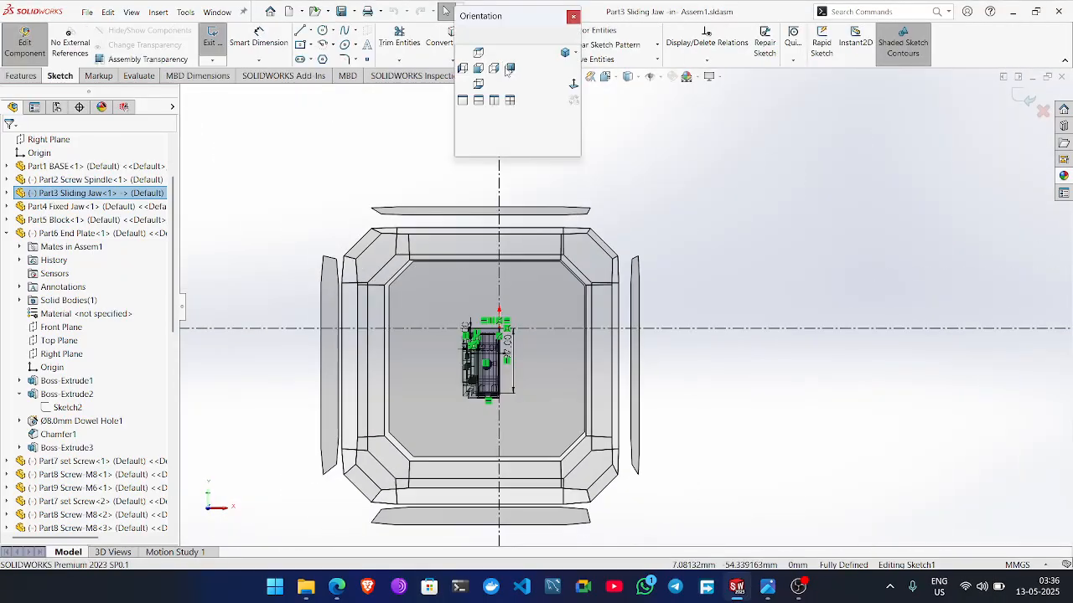
click(508, 68)
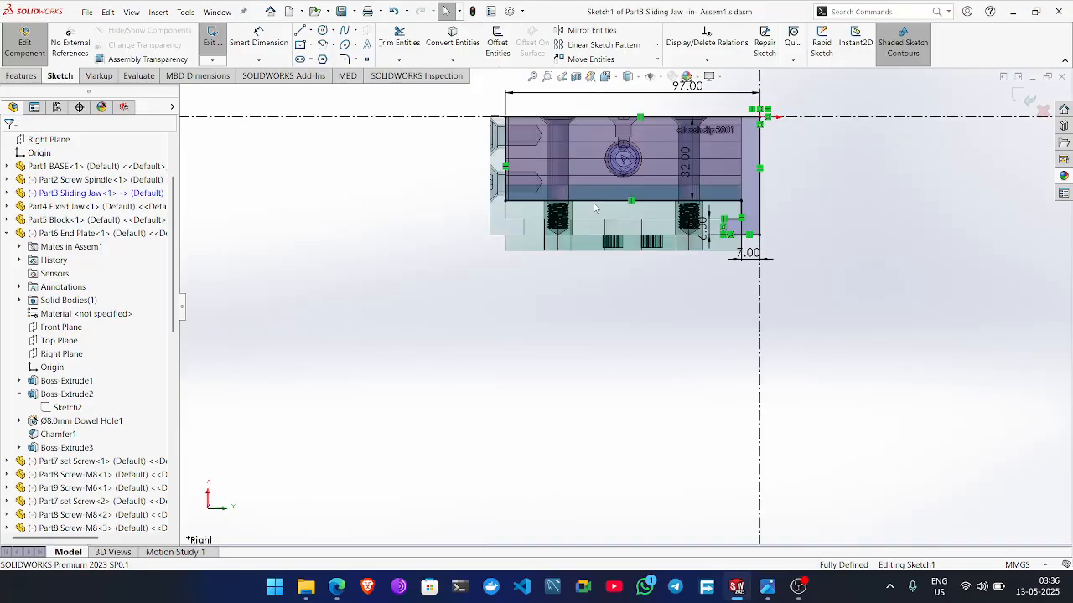
Examine the sliding jaw profile's hooked lip and its fit in the base slot, and return to the assembly.
scroll(790, 211, down, 4)
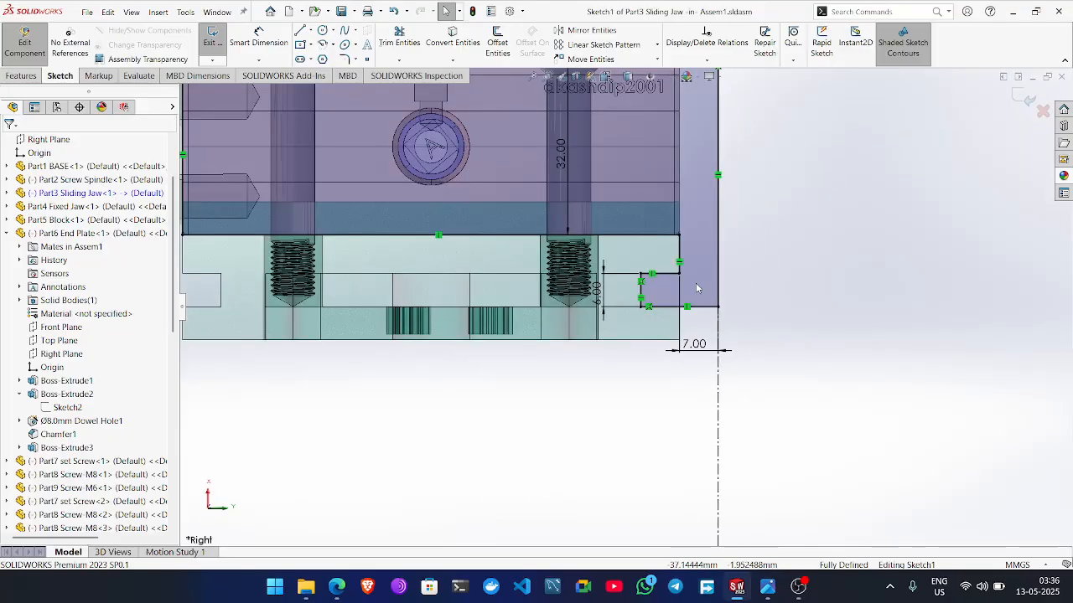
scroll(694, 289, down, 3)
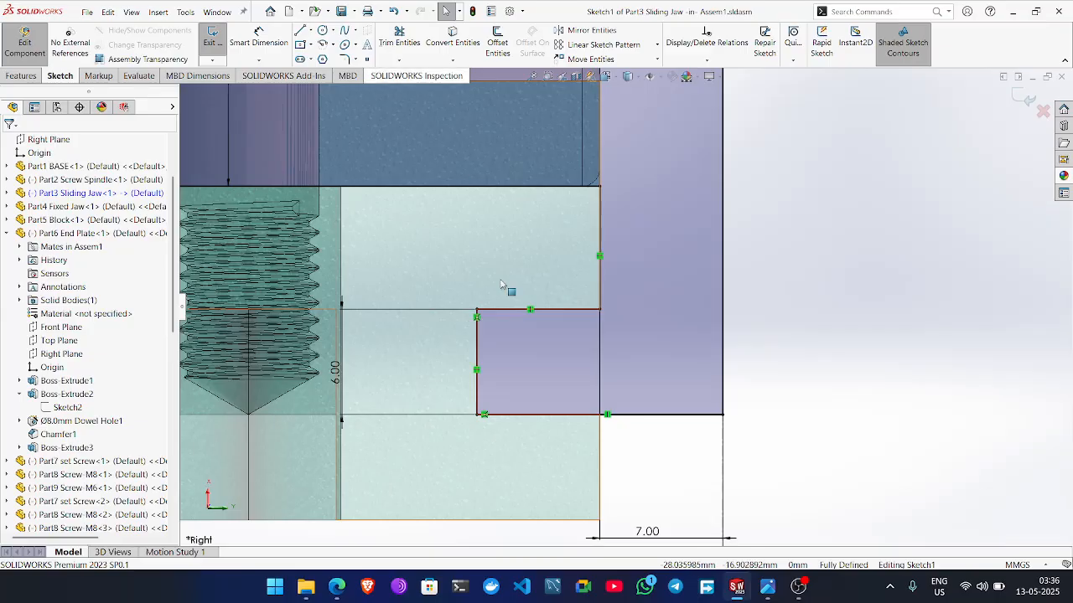
scroll(629, 310, up, 5)
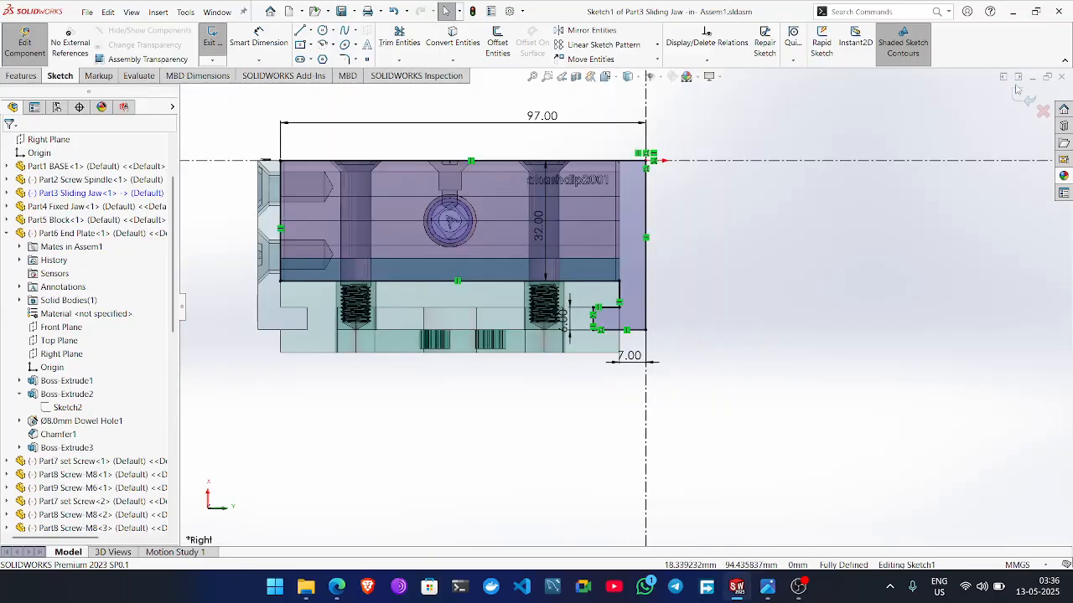
click(1022, 96)
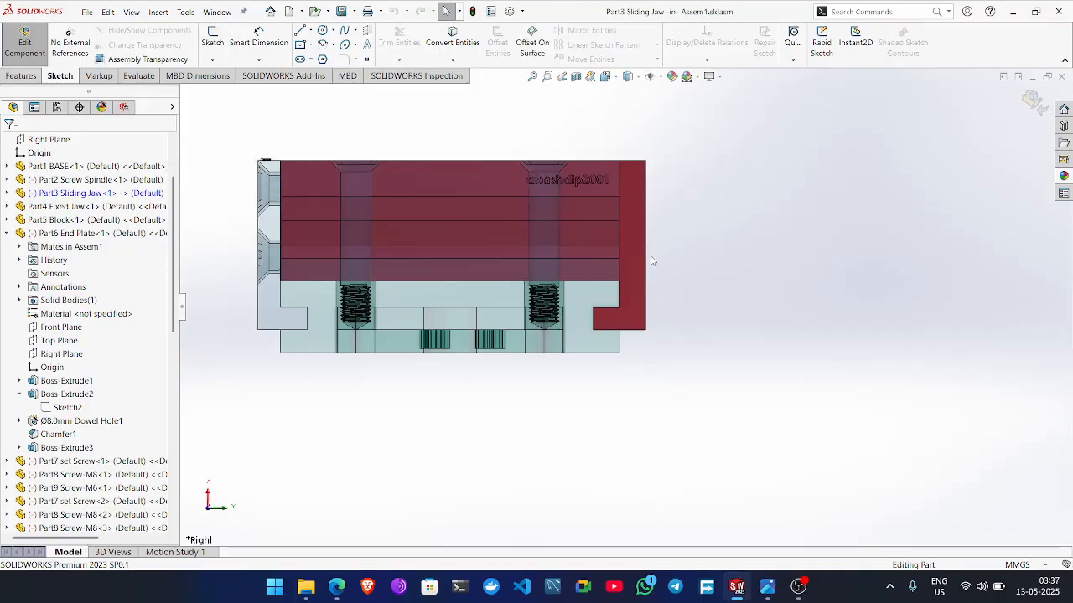
middle_drag(648, 279, 407, 249)
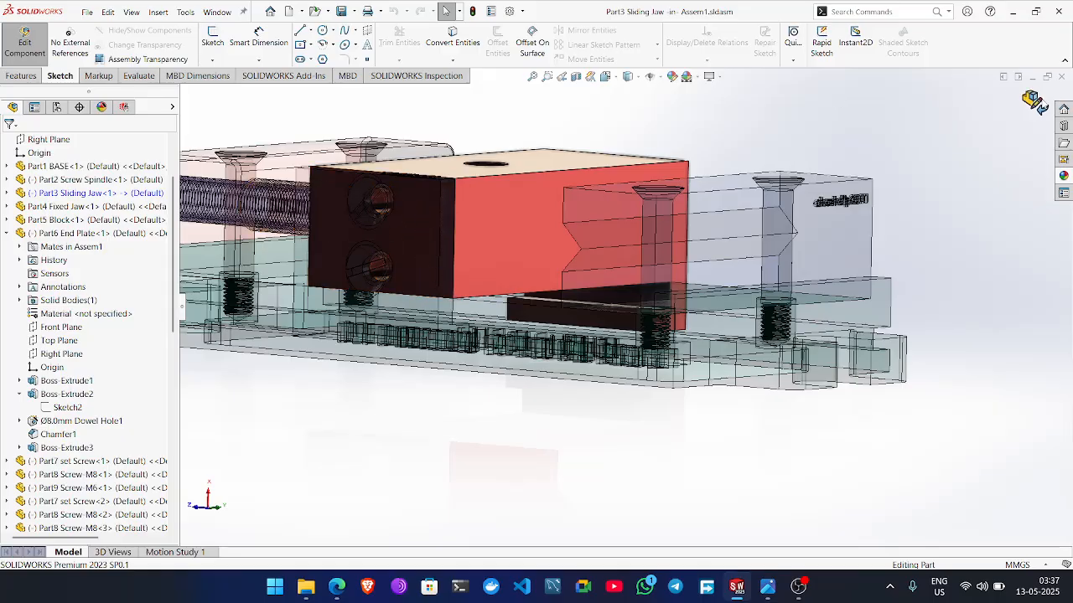
click(1033, 100)
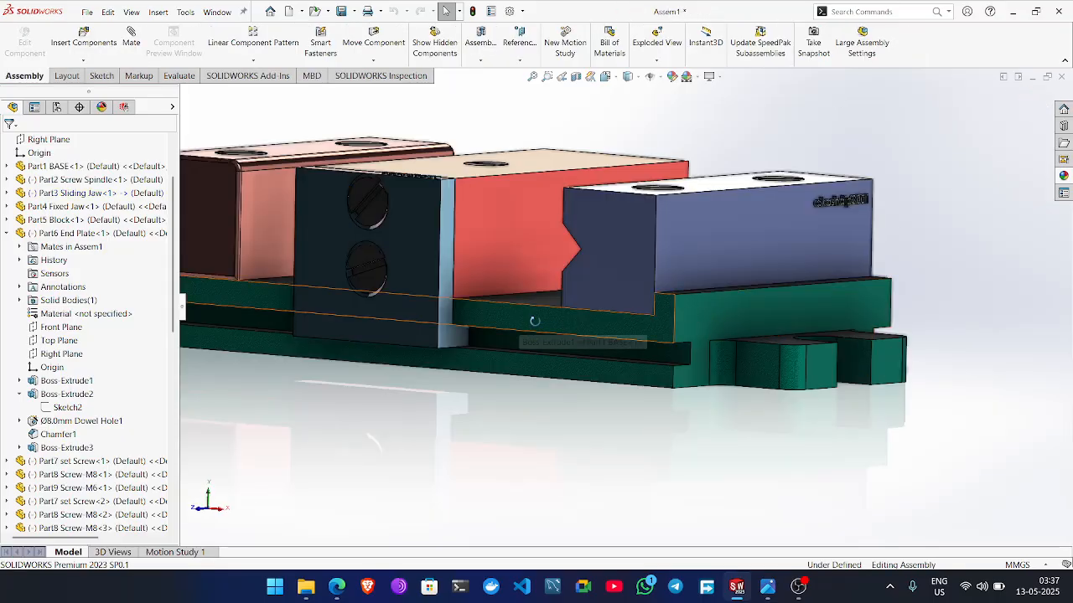
Open the end plate's Ø8.0 mm dowel hole feature for in-context editing and show its hole positions.
scroll(578, 331, down, 3)
middle_drag(607, 339, 618, 226)
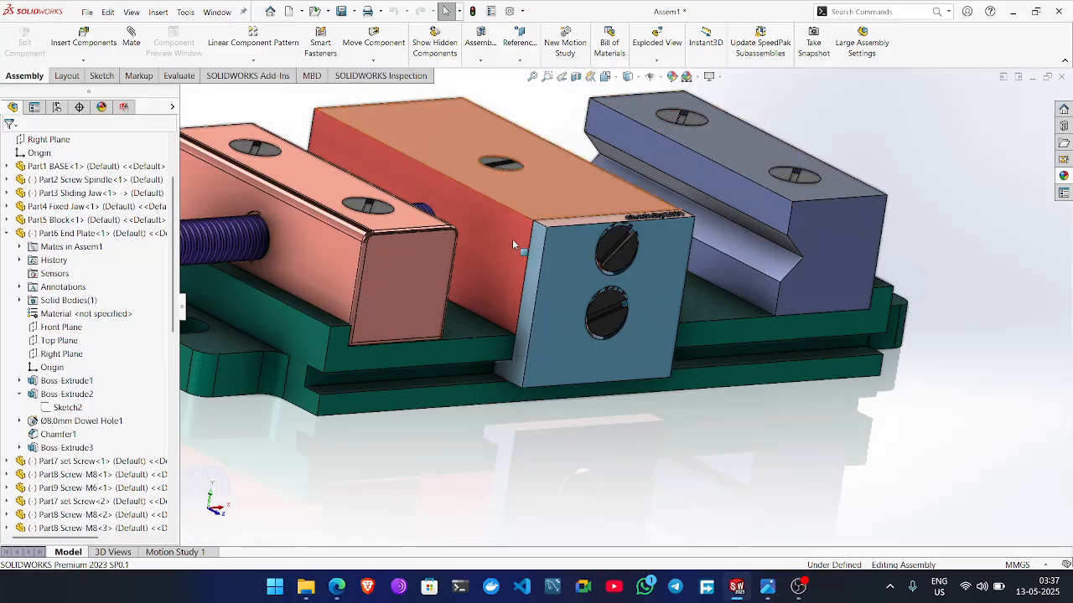
click(52, 233)
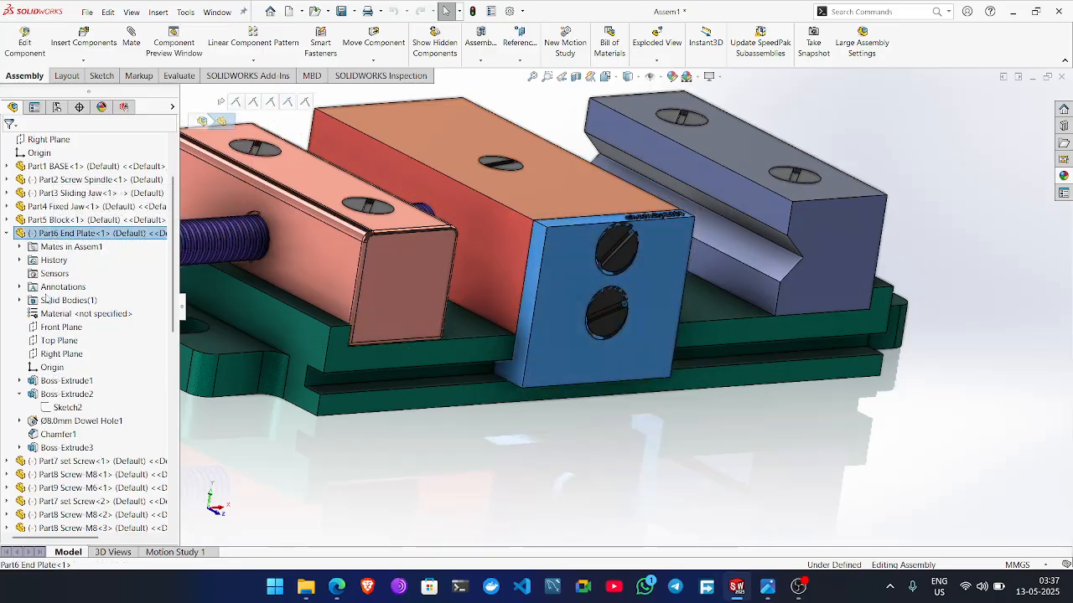
click(55, 422)
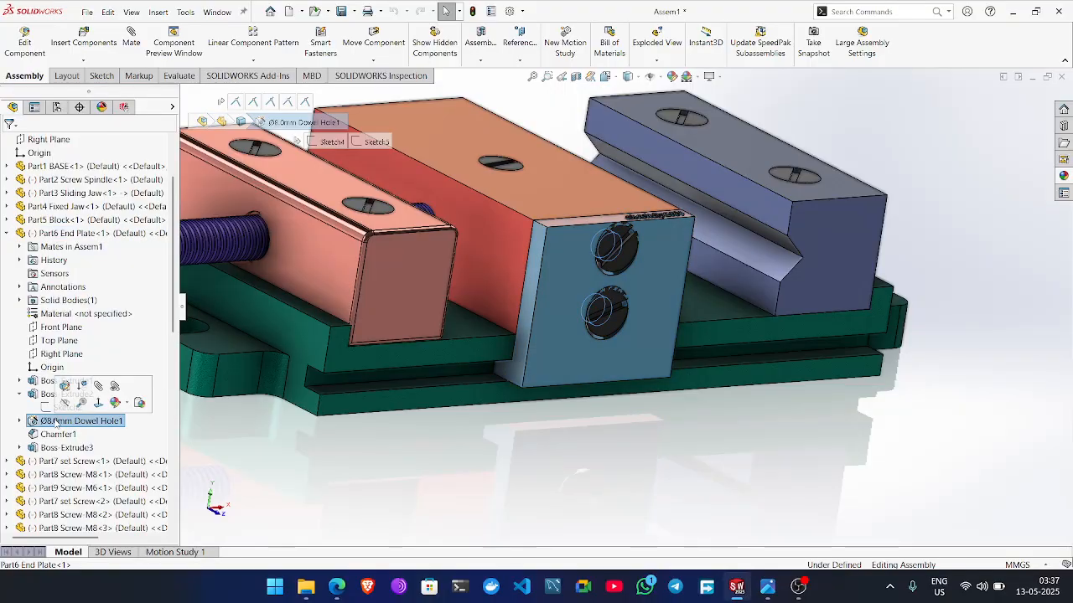
right_click(55, 421)
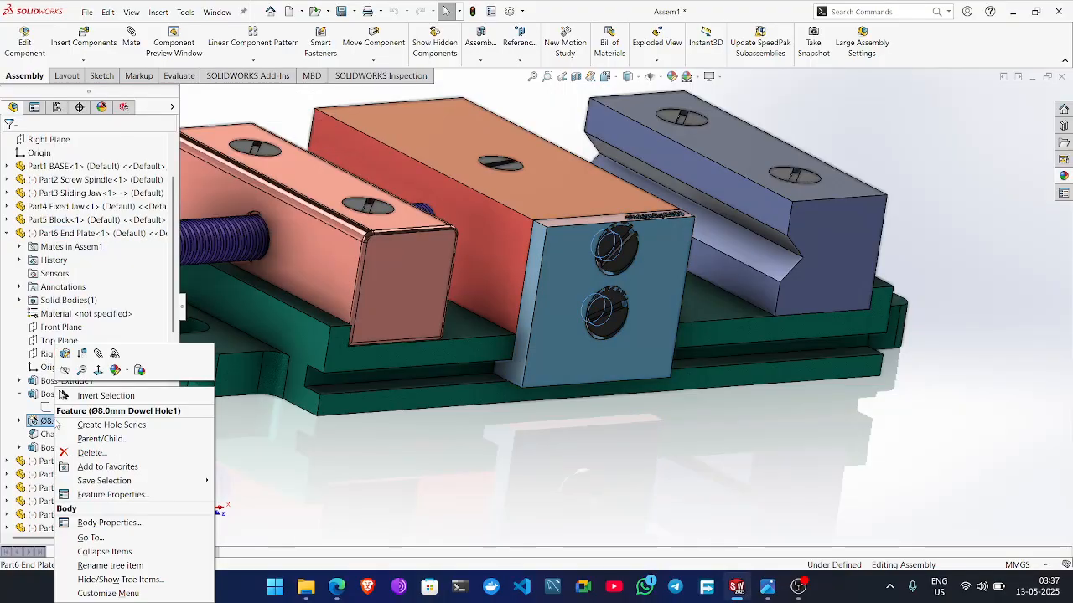
click(65, 354)
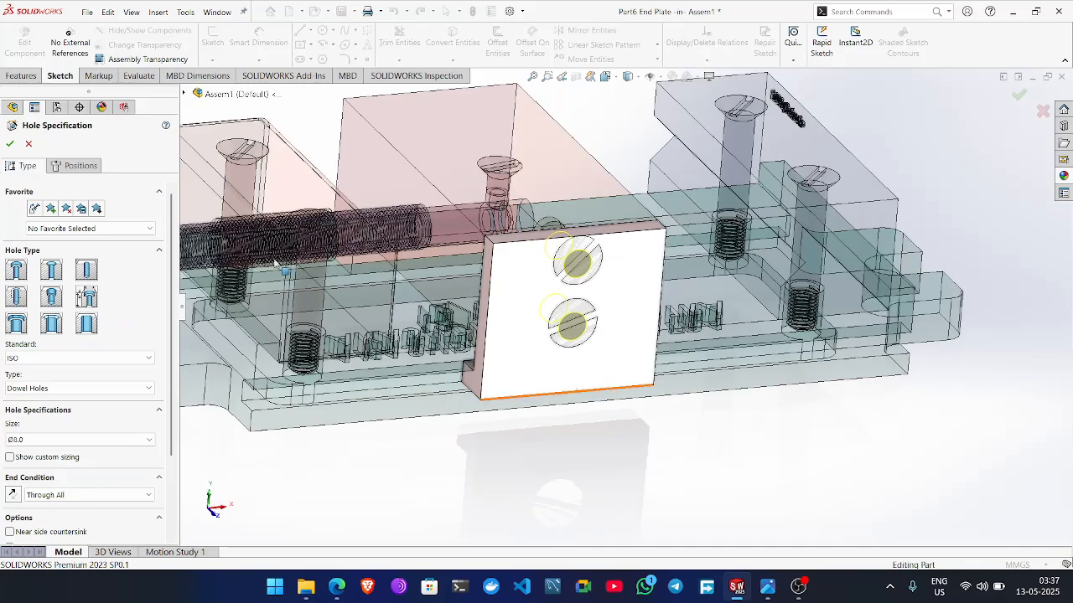
click(76, 167)
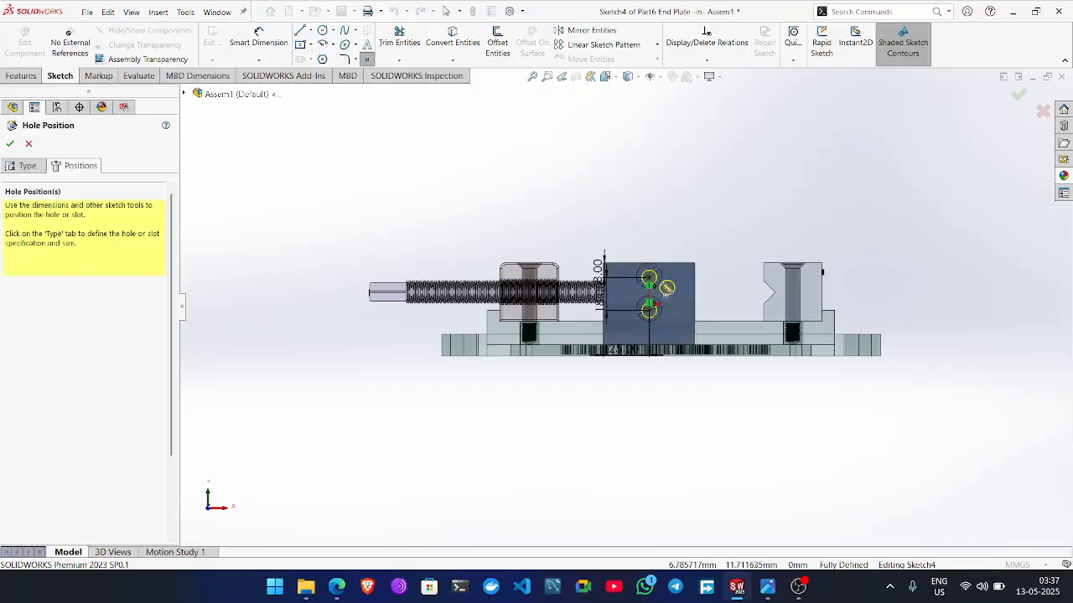
Leave point placement and delete the 8 mm dimension between the end plate's upper edge and the upper hole centre.
scroll(663, 280, down, 5)
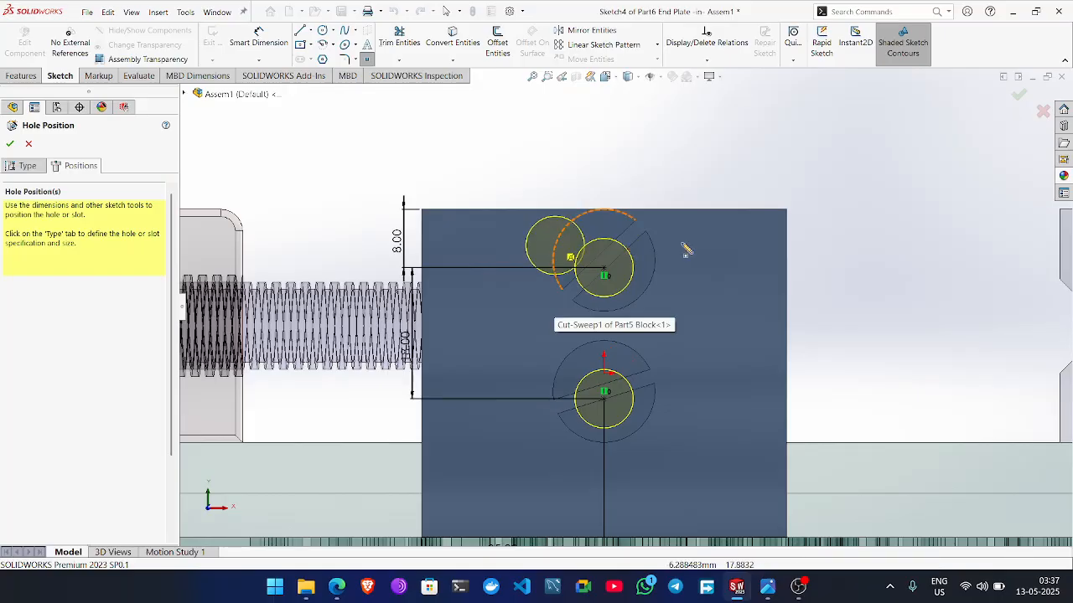
scroll(700, 289, down, 1)
scroll(704, 294, down, 5)
scroll(704, 295, up, 4)
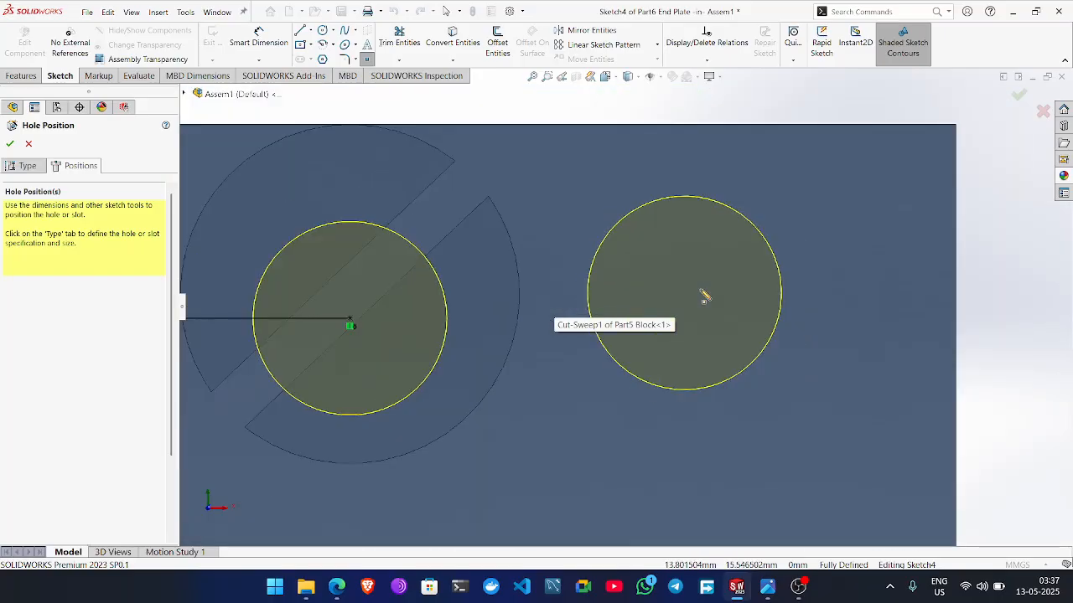
scroll(704, 296, up, 3)
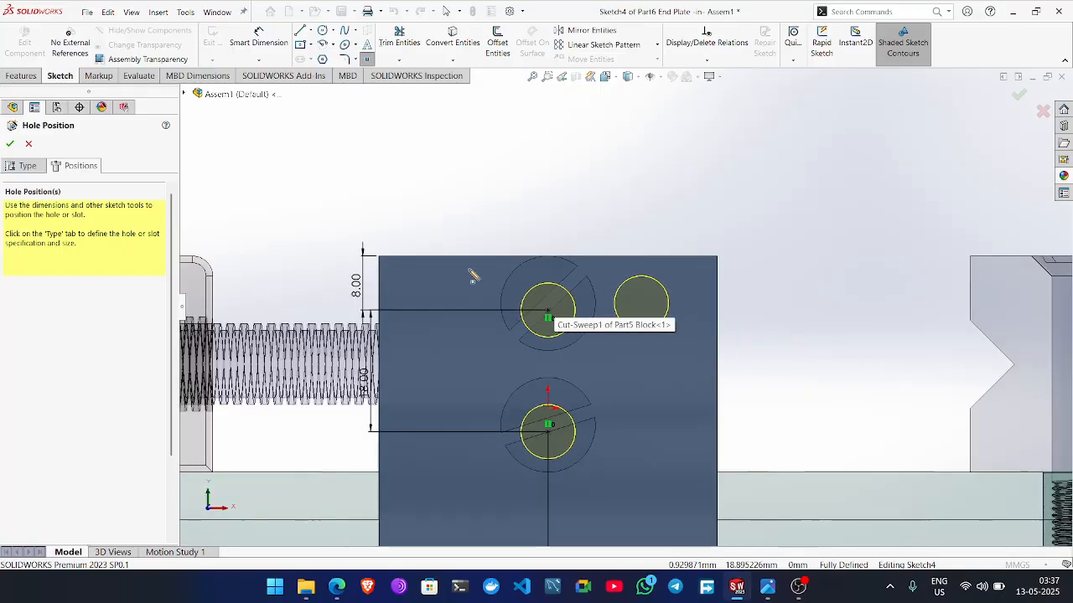
right_click(304, 214)
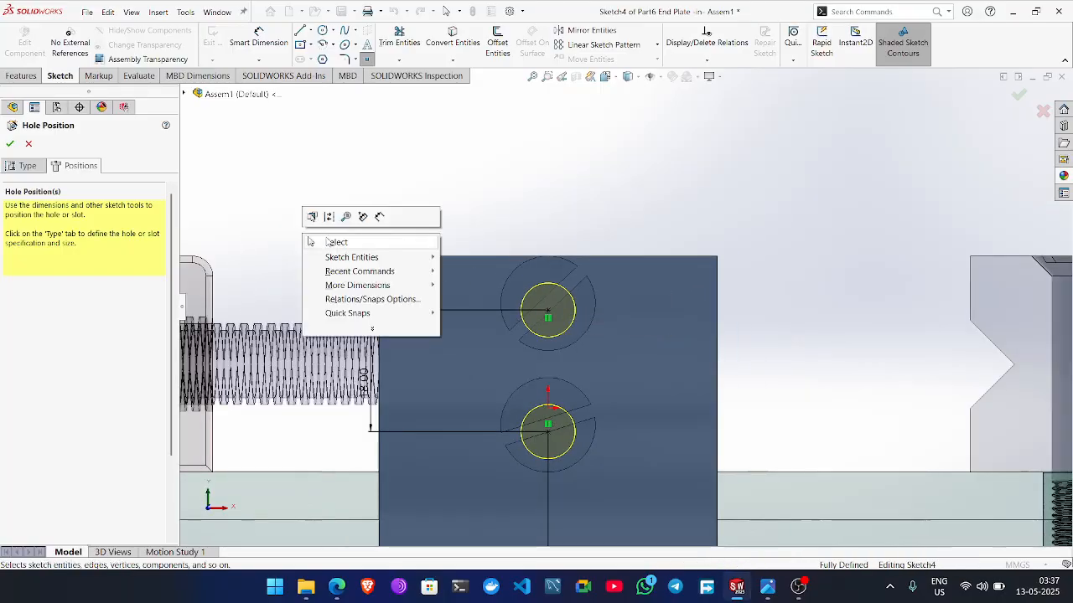
click(331, 243)
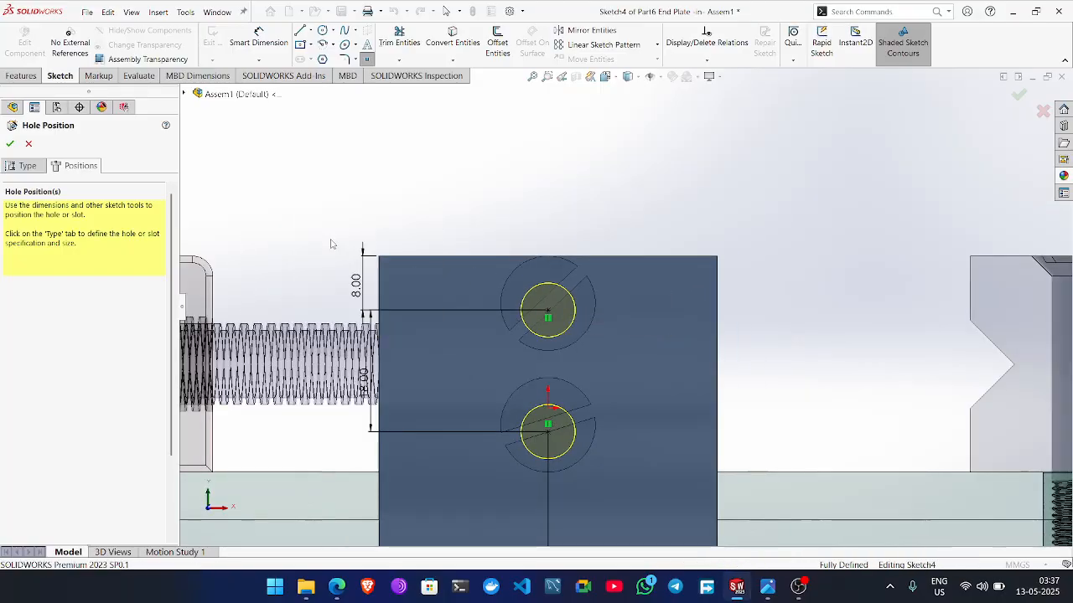
click(358, 293)
key(Delete)
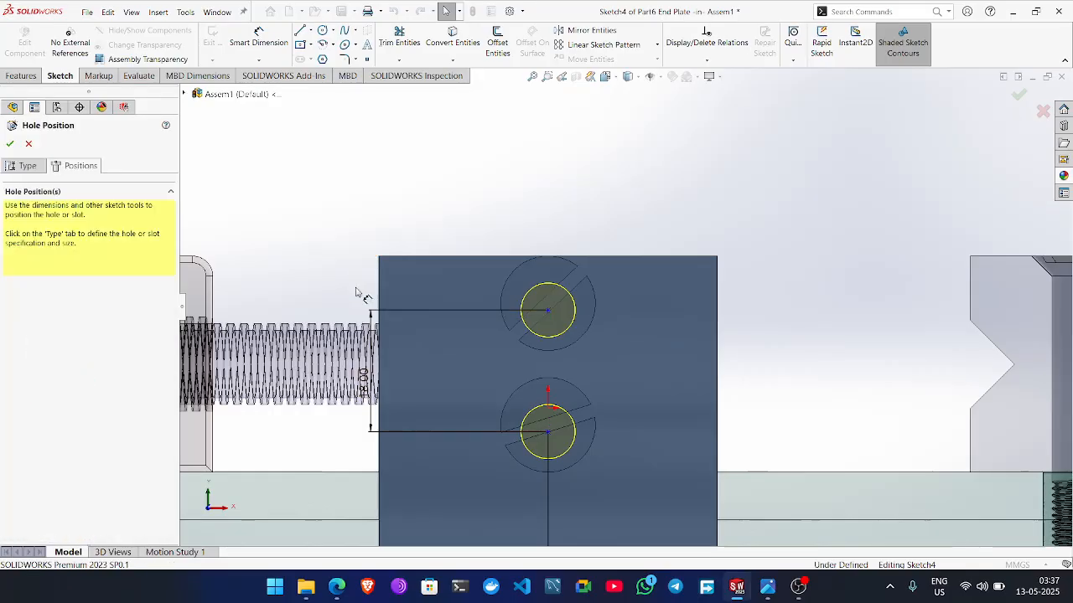
Show the hole positions in the Front view and shift the upper hole centre vertically to a Y position of about 15.06 mm.
click(548, 309)
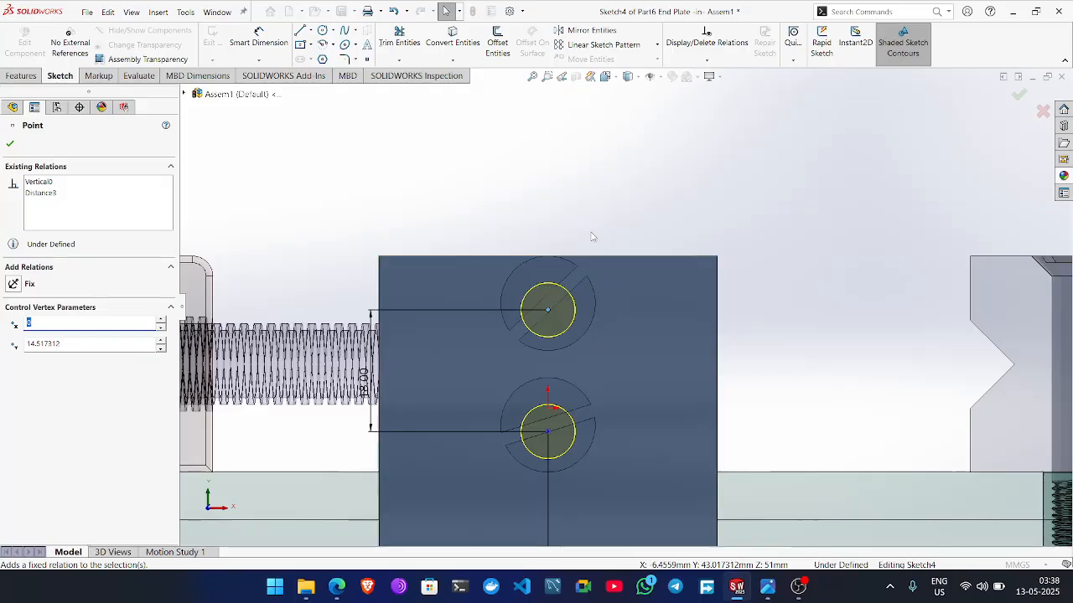
key(Return)
mouse_move(588, 277)
middle_down()
mouse_move(584, 305)
mouse_move(587, 259)
middle_up()
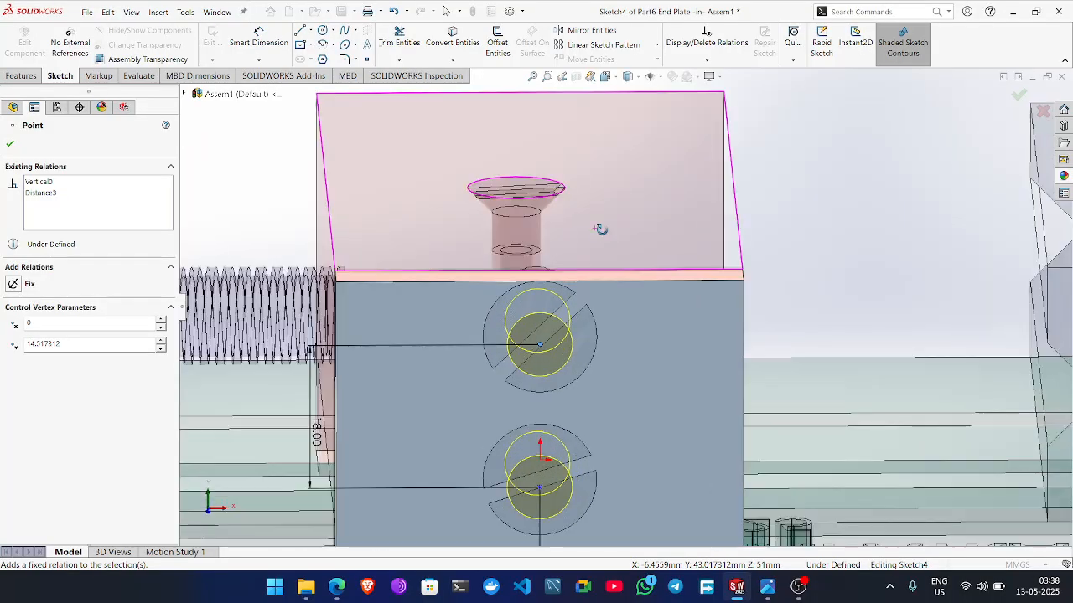
key(space)
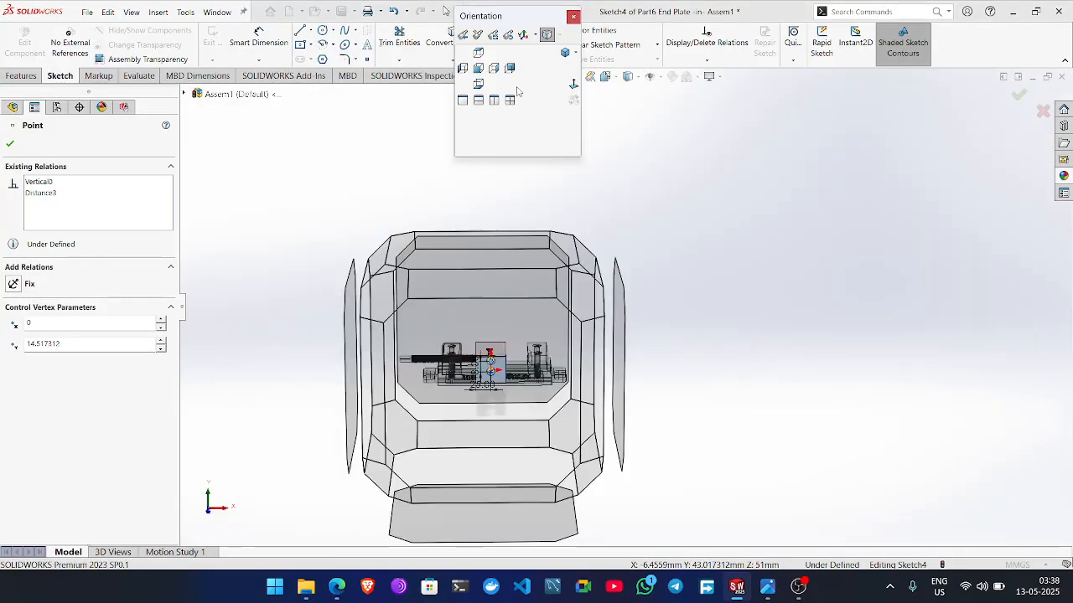
click(509, 333)
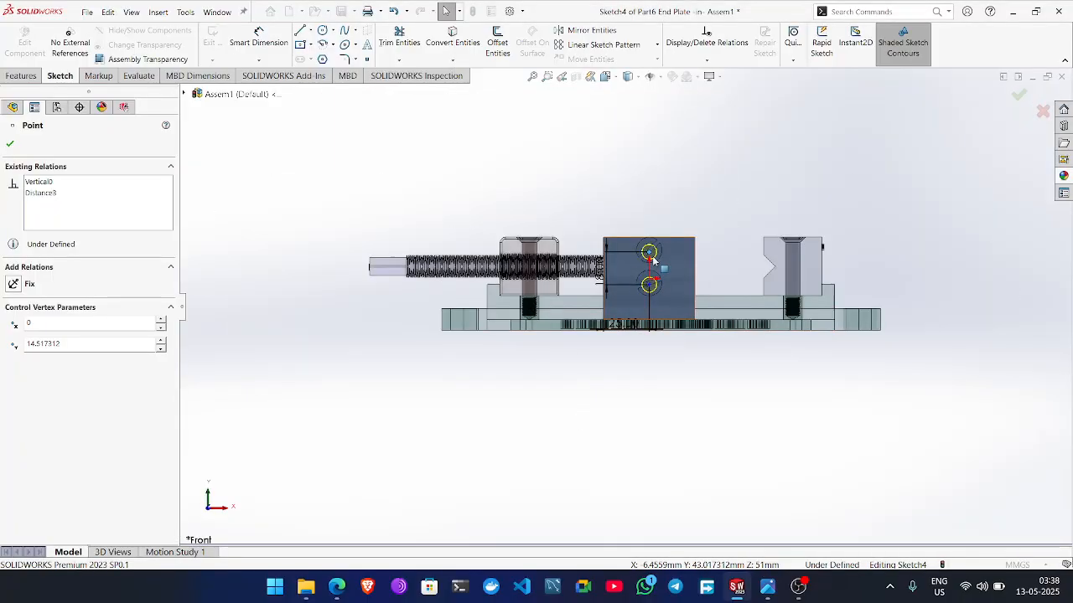
scroll(643, 273, down, 10)
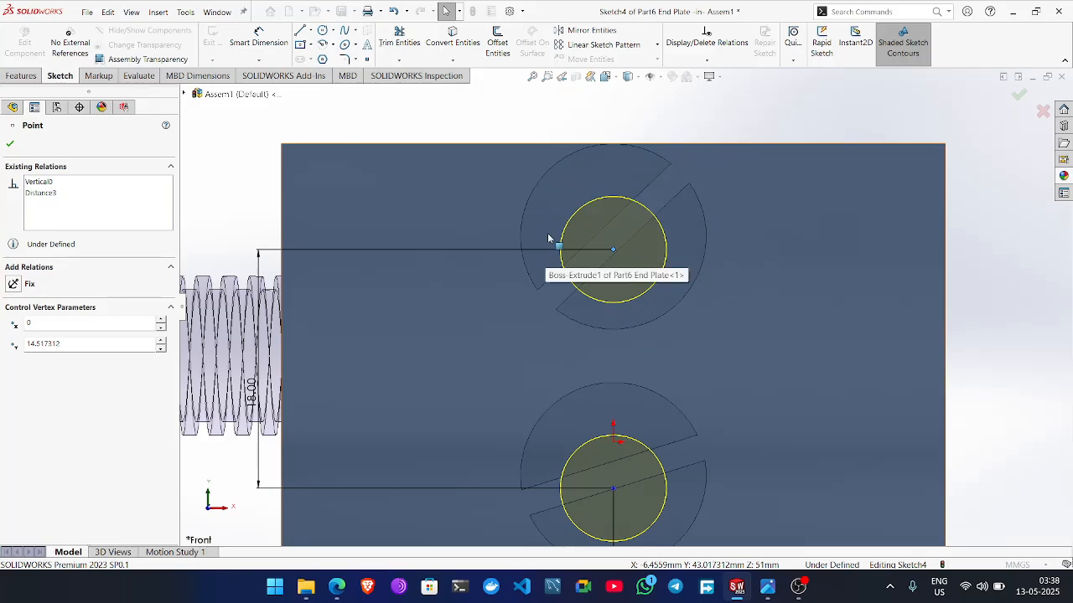
click(613, 249)
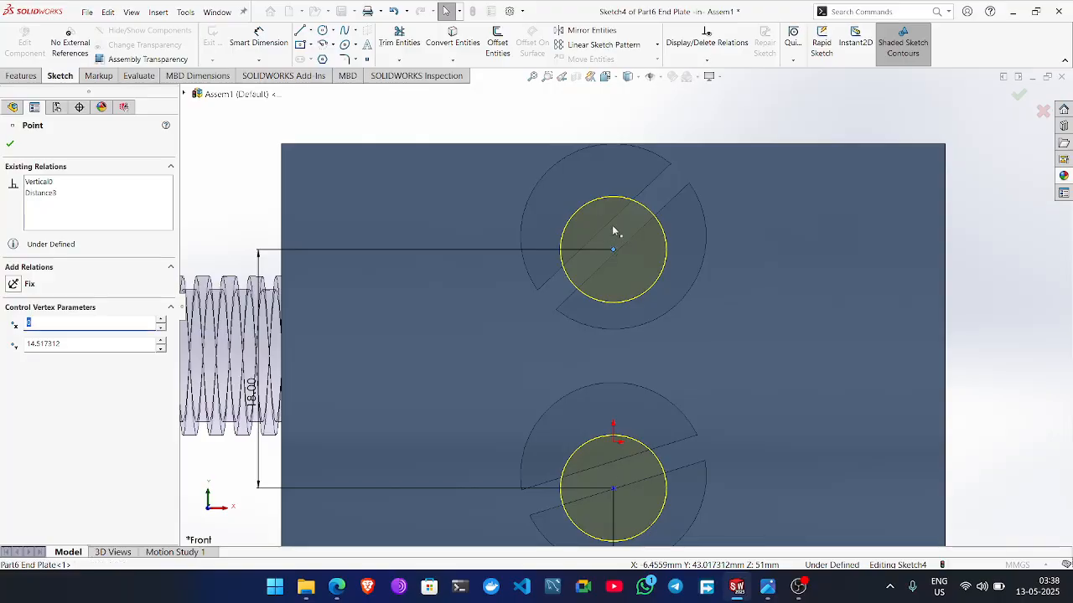
drag(613, 232, 613, 215)
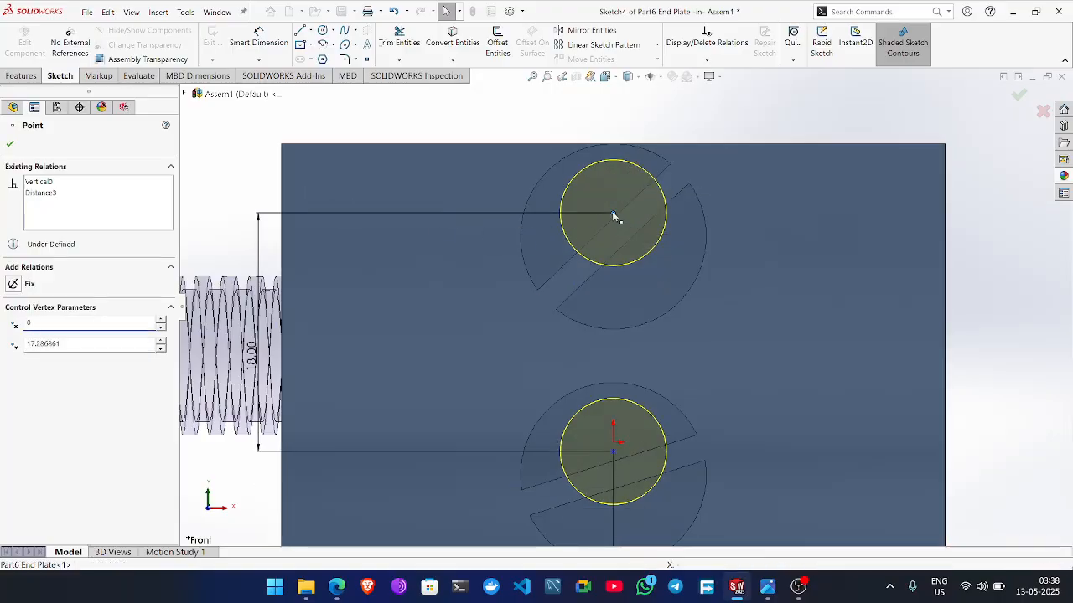
drag(613, 214, 612, 242)
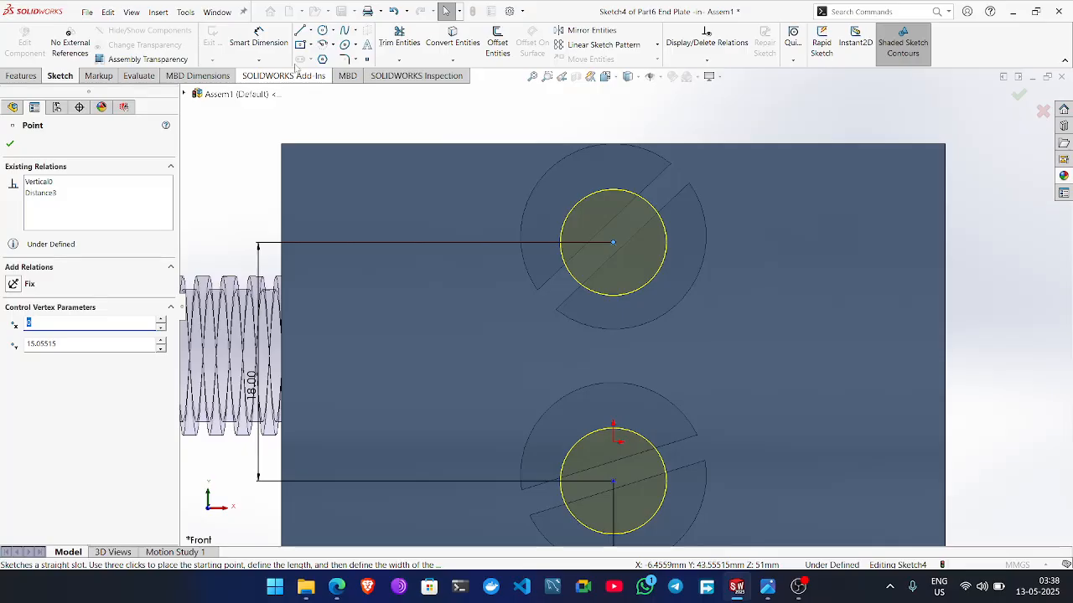
Sketch a circle with a radius of about 6.56 mm centred on the end plate's upper hole point.
click(327, 31)
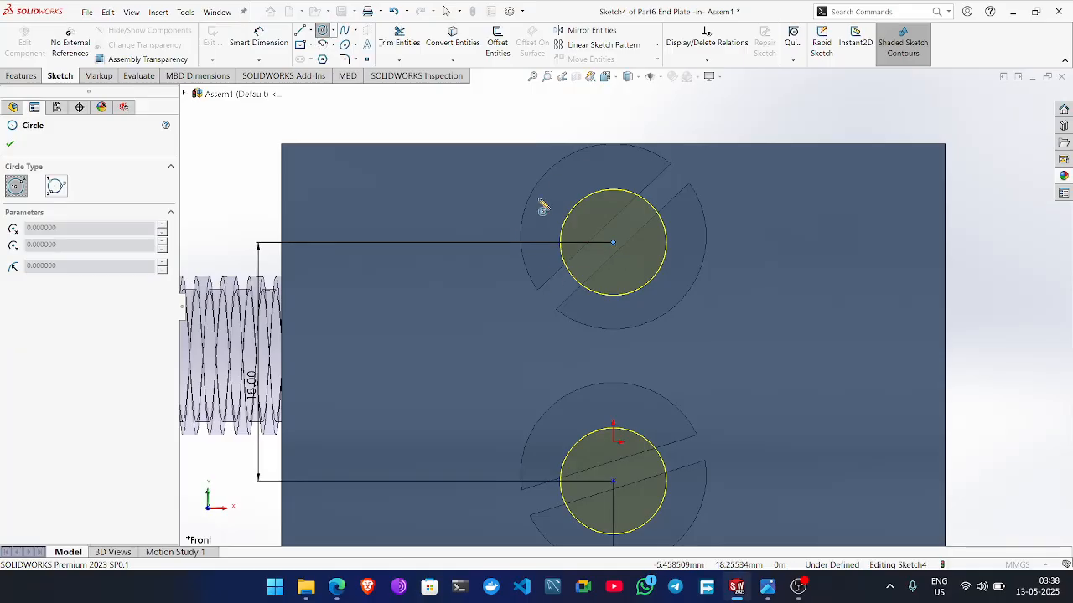
click(613, 242)
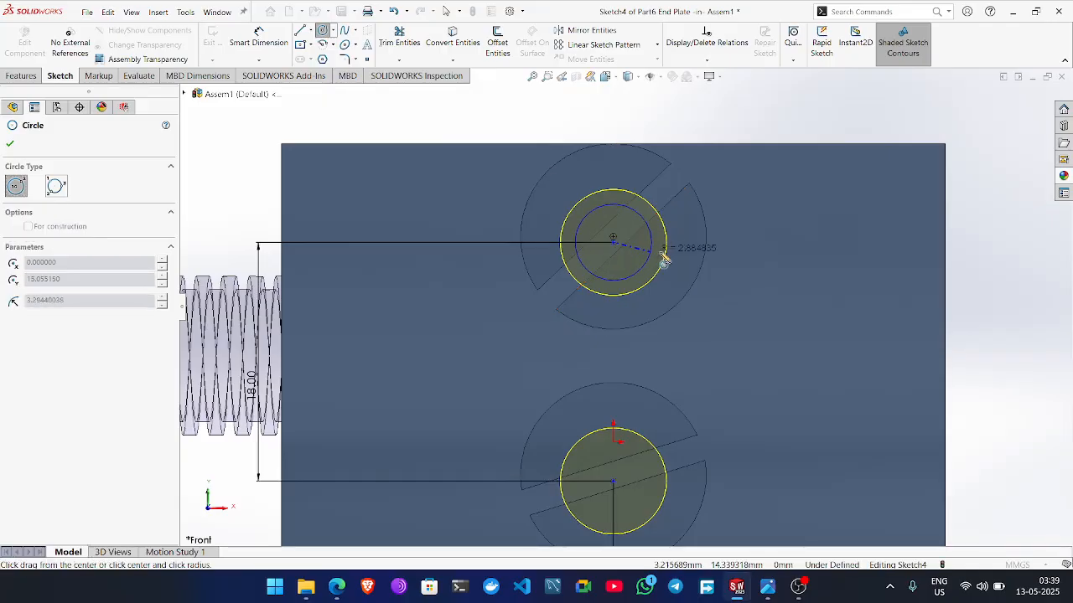
click(706, 276)
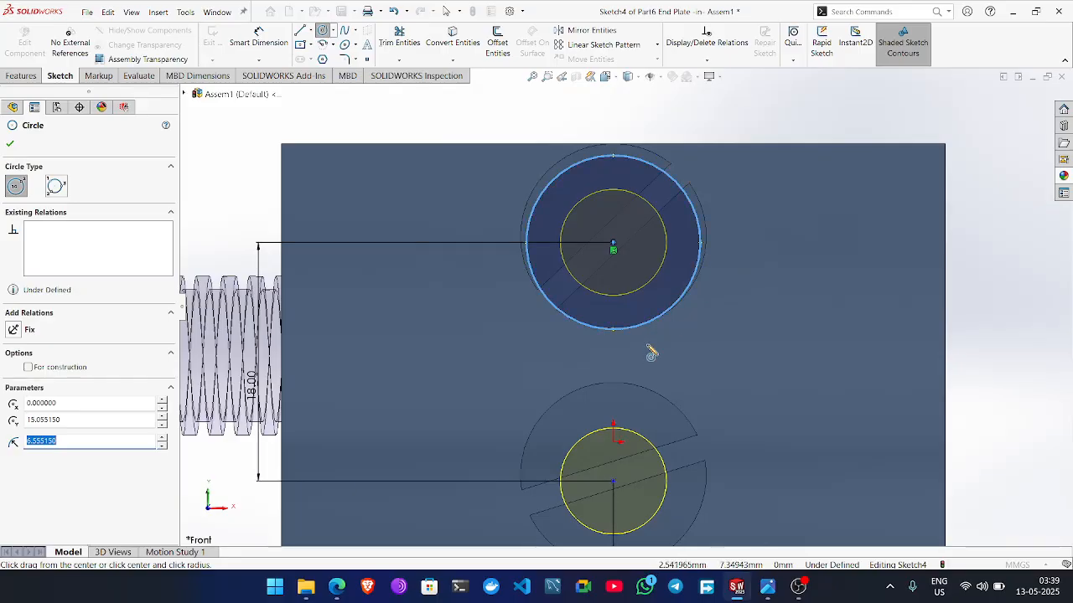
click(11, 145)
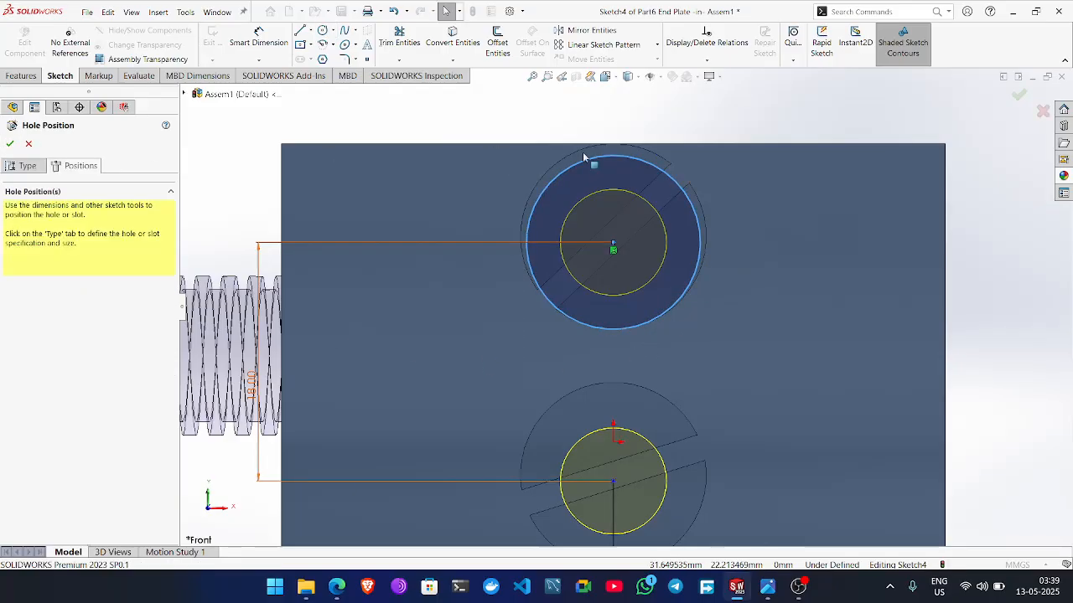
click(704, 235)
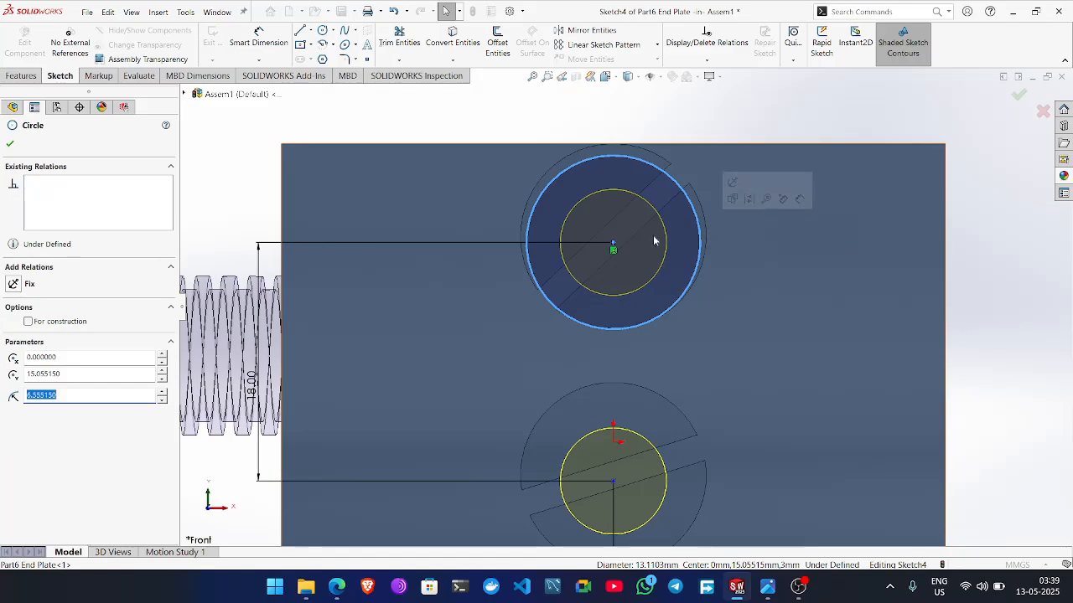
Move the upper hole centre together with its circle up to a Y position of about 15.48 mm and compare it with the screw head outline.
mouse_move(614, 247)
mouse_down()
mouse_move(620, 232)
mouse_move(612, 238)
mouse_up()
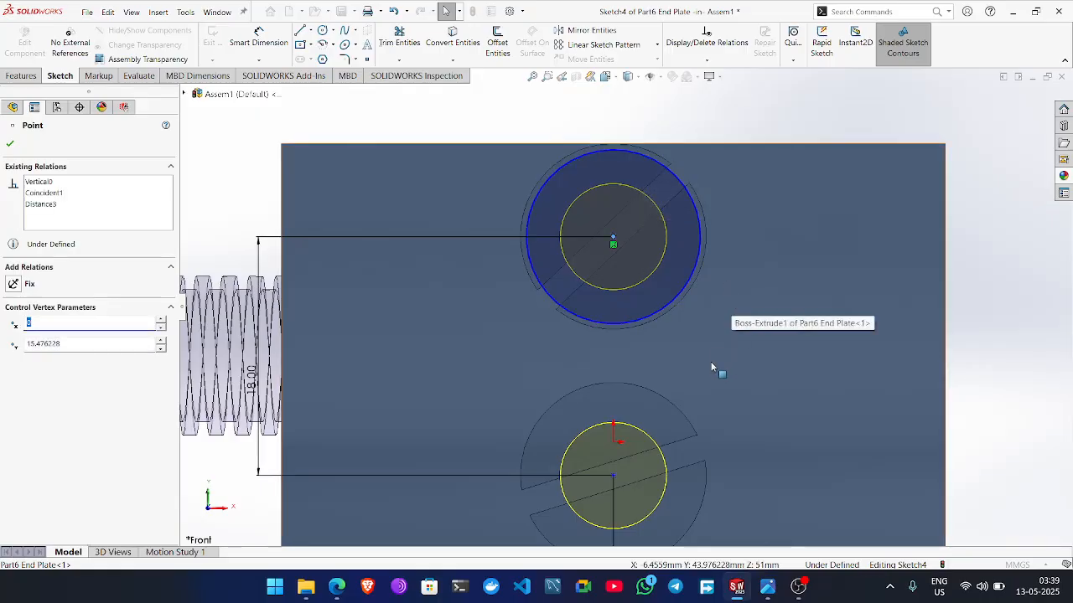
scroll(646, 348, down, 3)
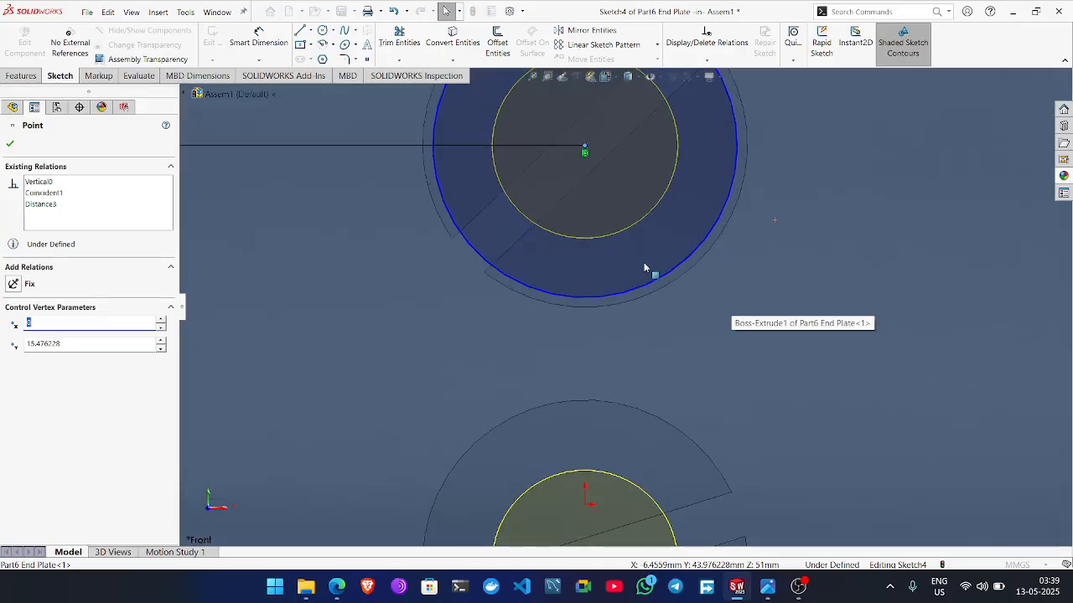
scroll(643, 262, up, 3)
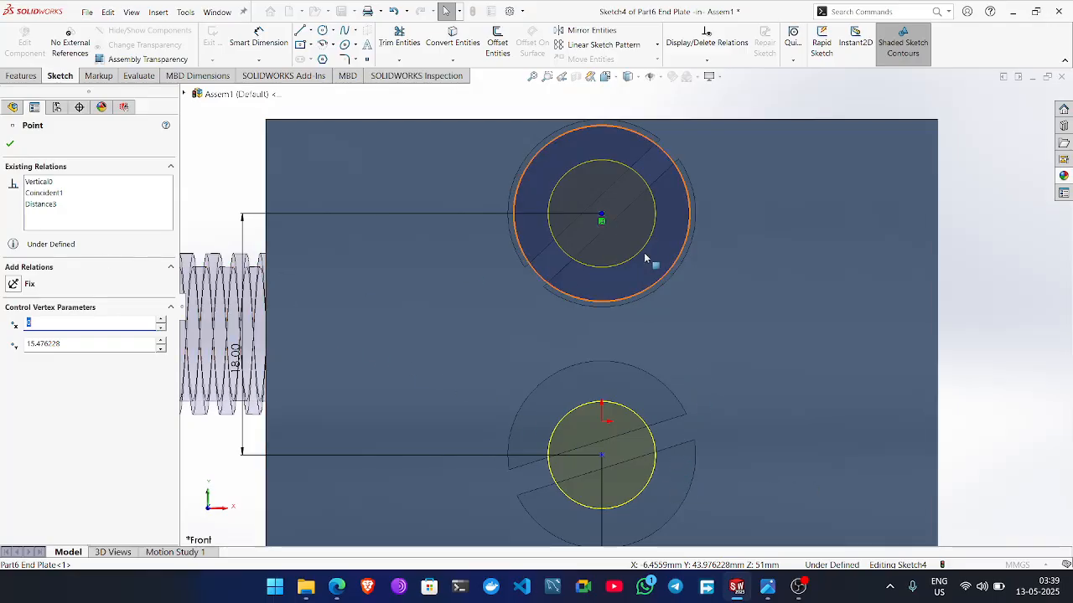
click(799, 586)
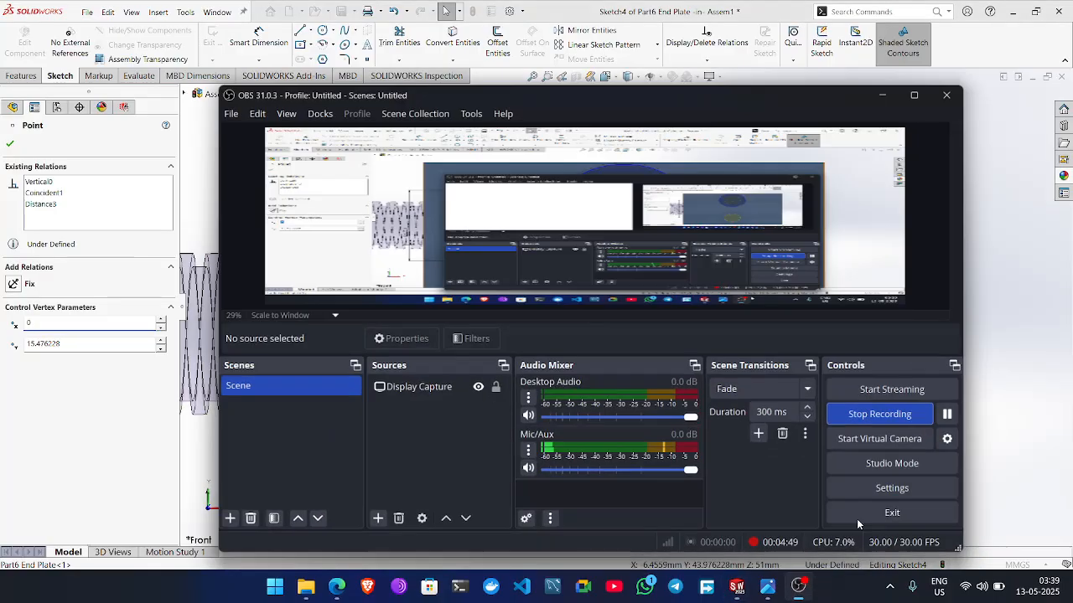
click(950, 412)
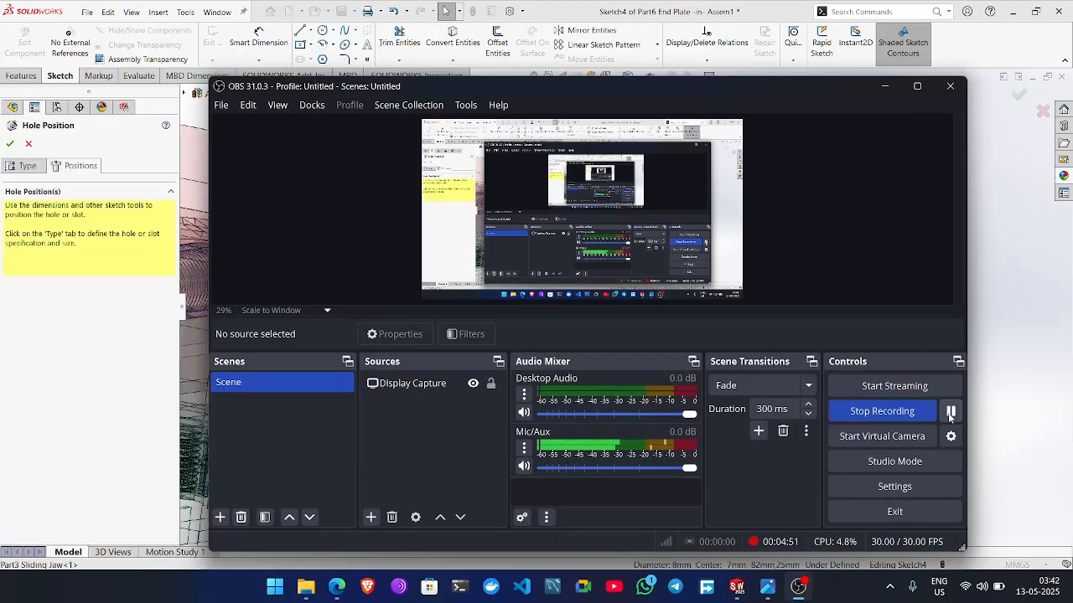
click(882, 88)
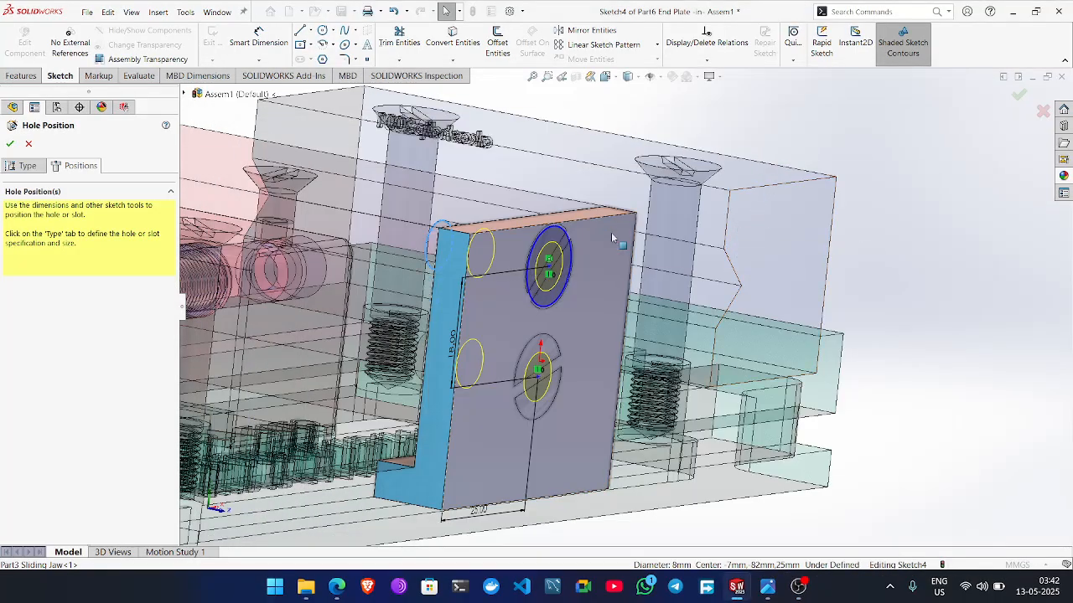
Discard the hole position changes on the end plate and return to the assembly.
click(1039, 112)
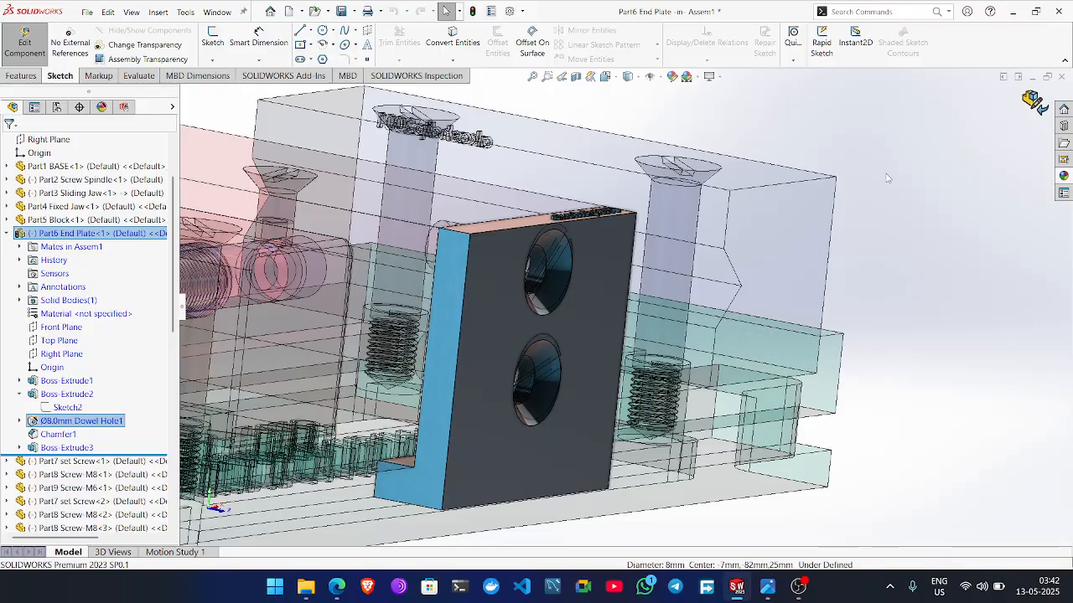
click(1034, 101)
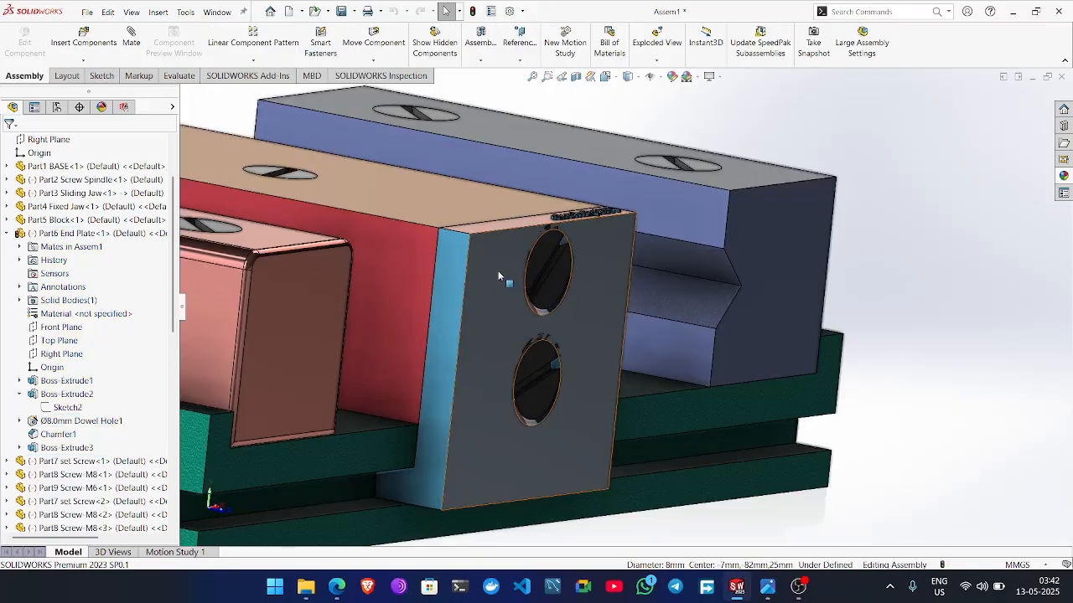
Open the base sketch of the sliding jaw within the assembly, inspect its dimensions, and leave the sketch without changes.
scroll(502, 277, up, 3)
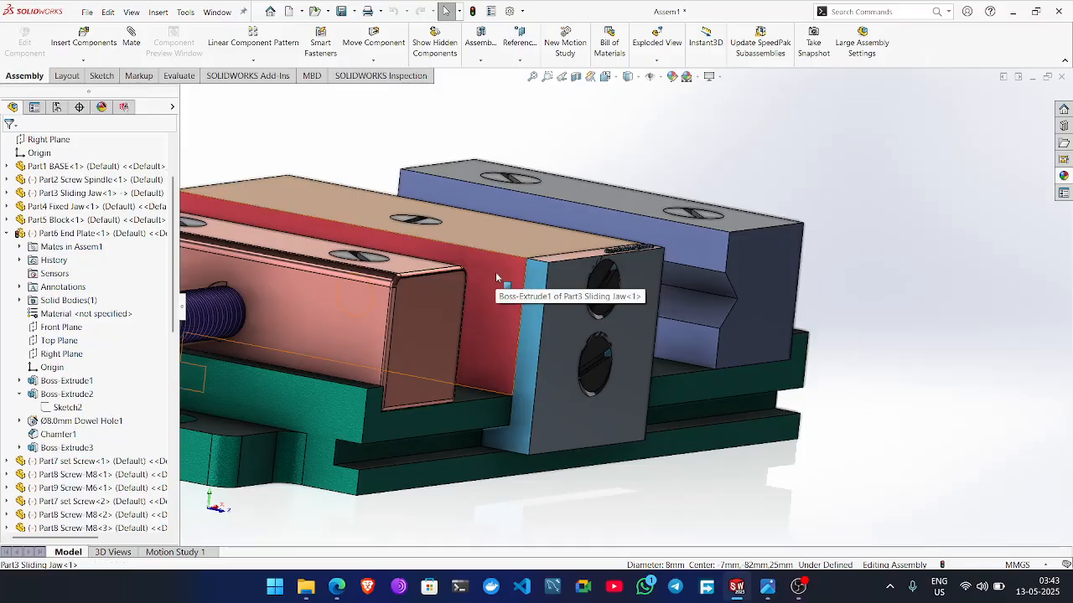
click(495, 272)
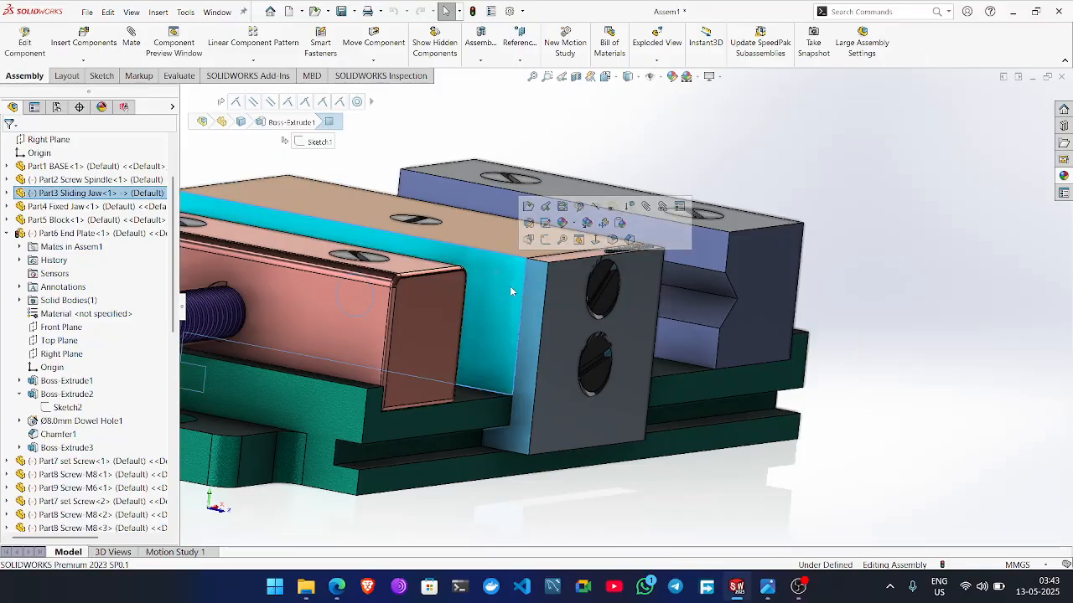
click(545, 223)
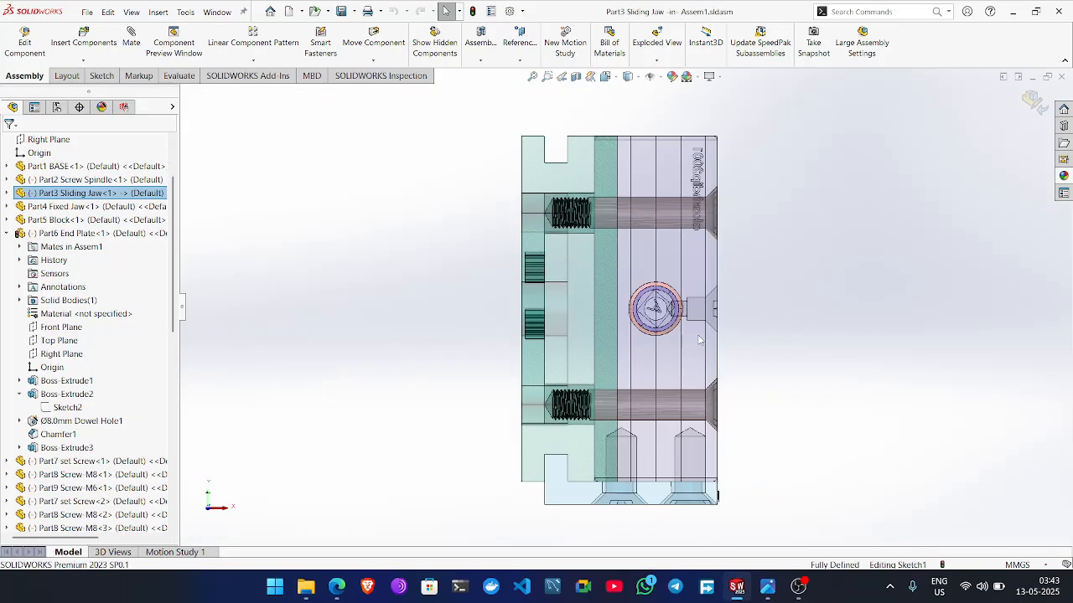
scroll(700, 339, down, 5)
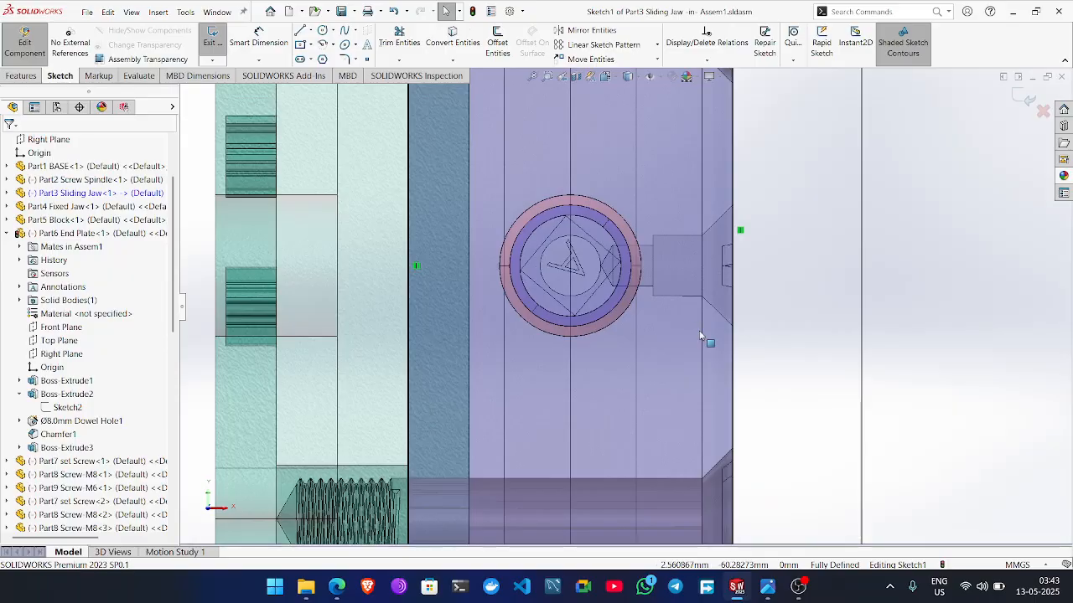
scroll(699, 335, up, 4)
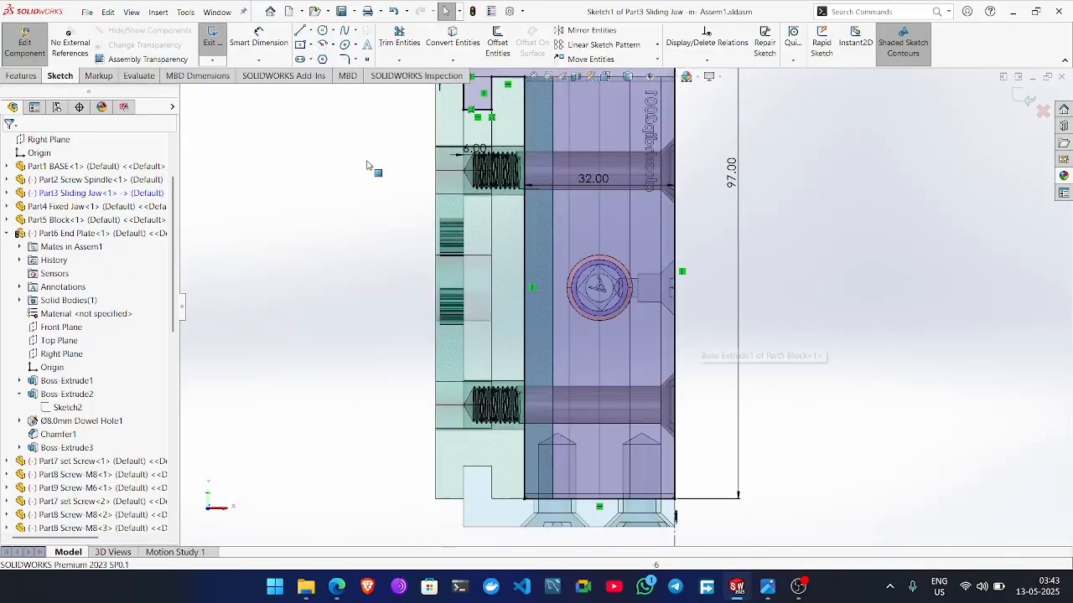
click(1042, 111)
Open the sliding jaw part in its own window.
click(539, 298)
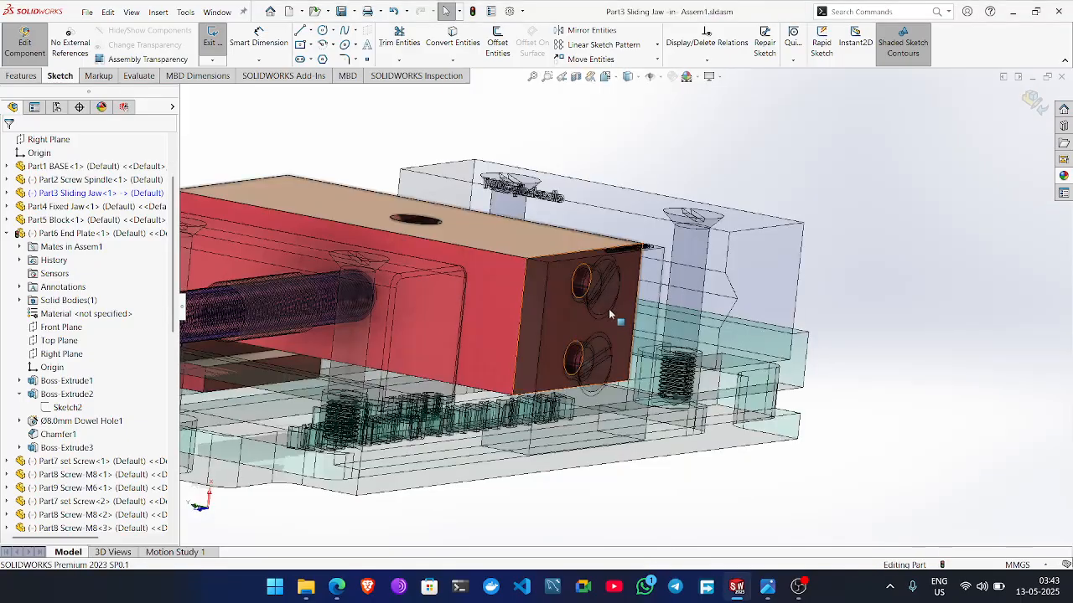
click(489, 274)
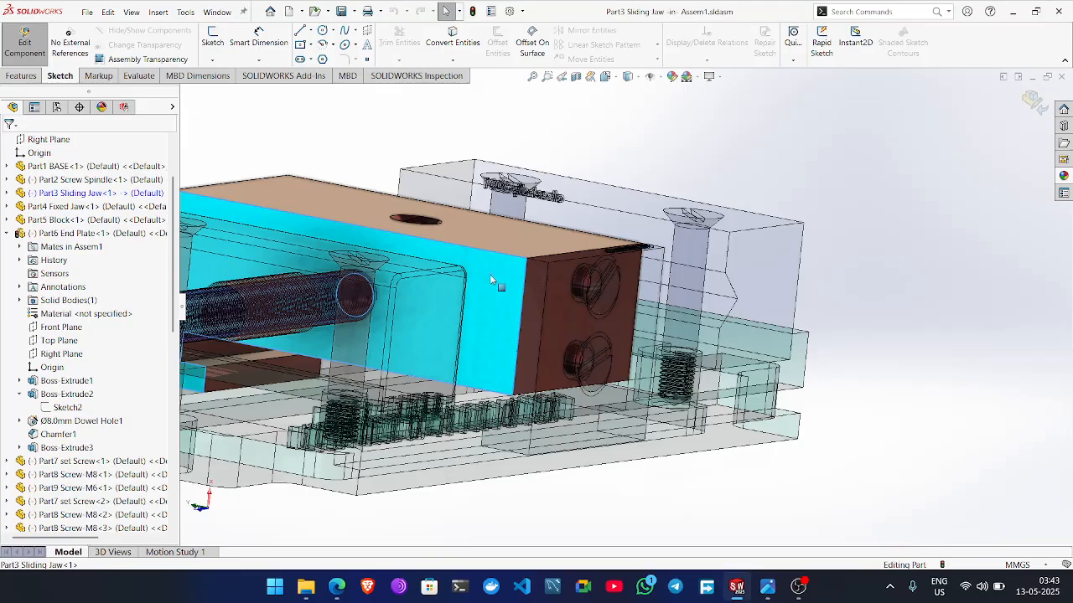
right_click(489, 274)
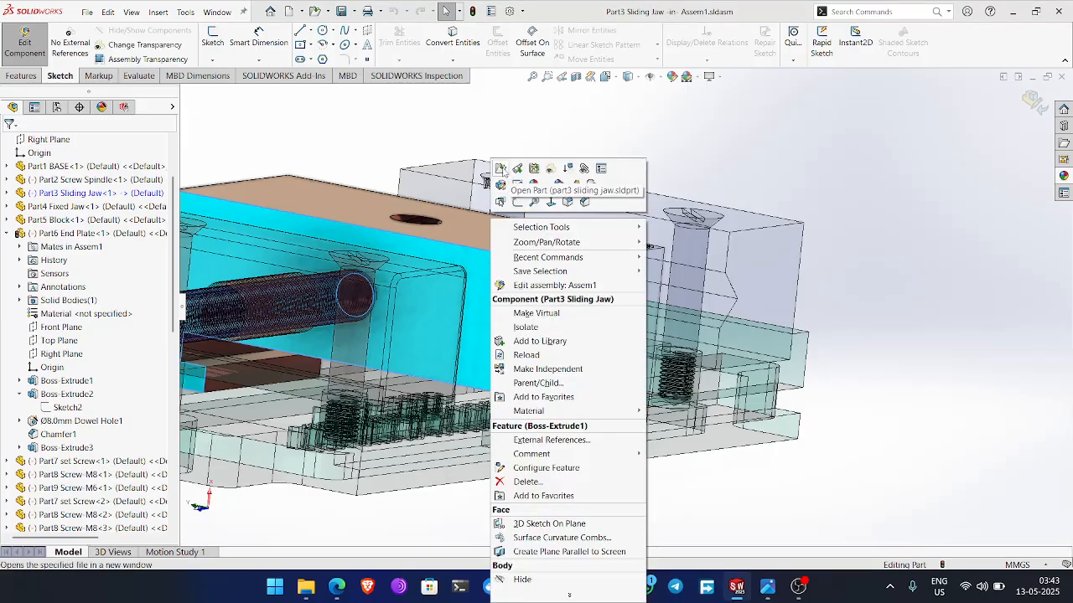
click(501, 169)
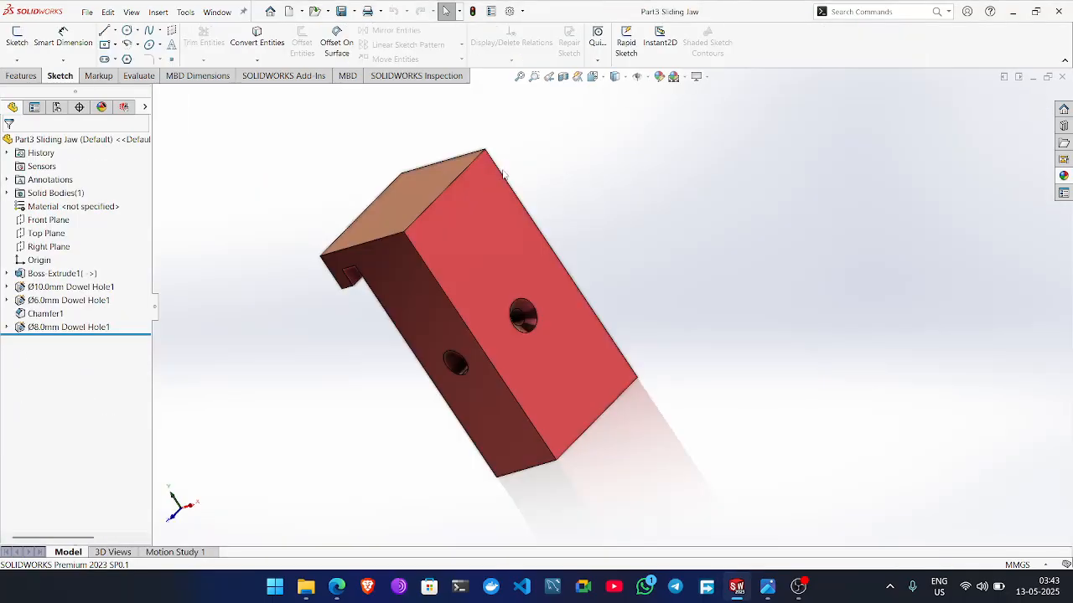
Edit the sliding jaw's Ø8.0 mm dowel hole feature and display its hole positions on the end face.
middle_drag(620, 478, 568, 266)
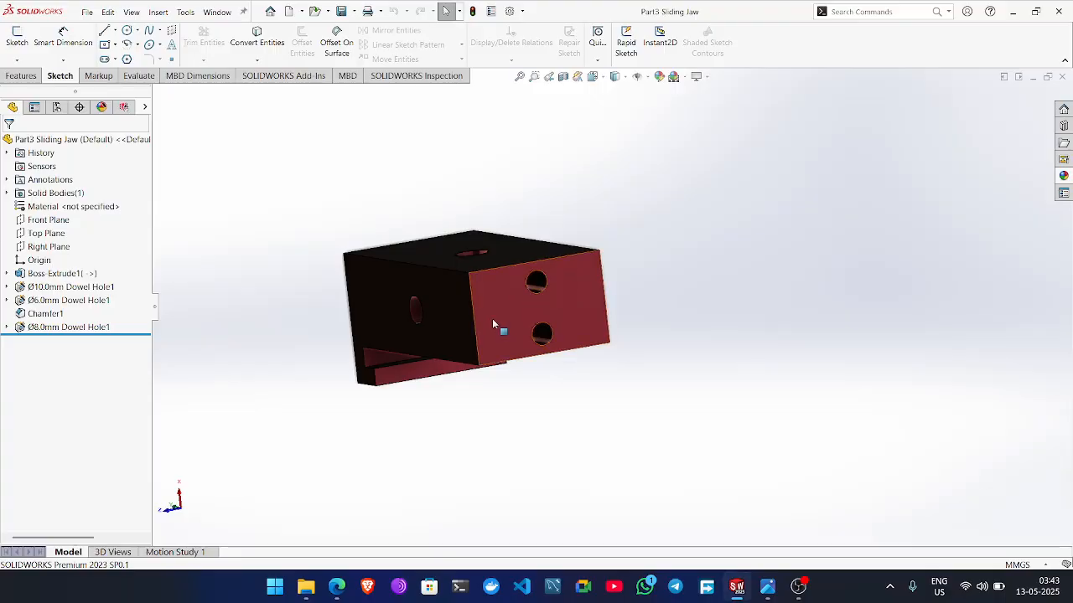
mouse_move(492, 318)
middle_down()
mouse_move(508, 316)
mouse_move(512, 343)
mouse_move(488, 342)
mouse_move(496, 337)
middle_up()
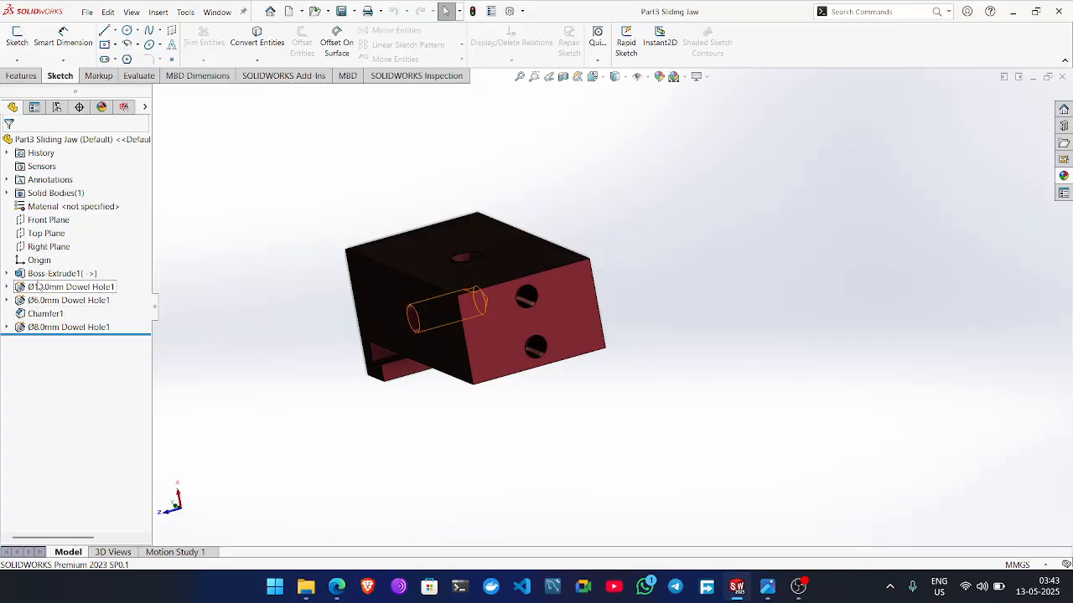
click(44, 328)
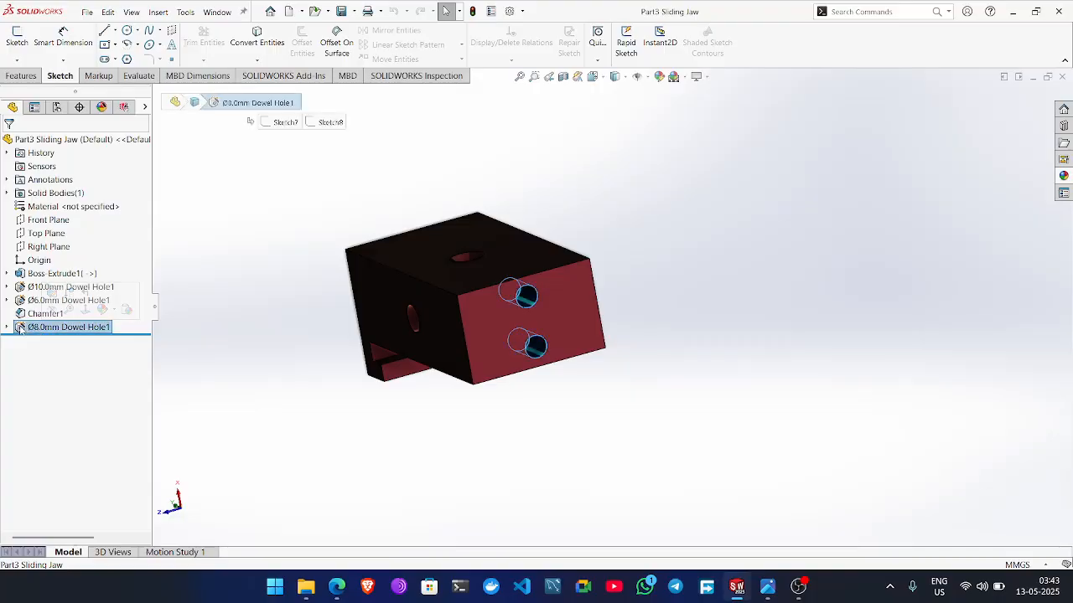
click(6, 327)
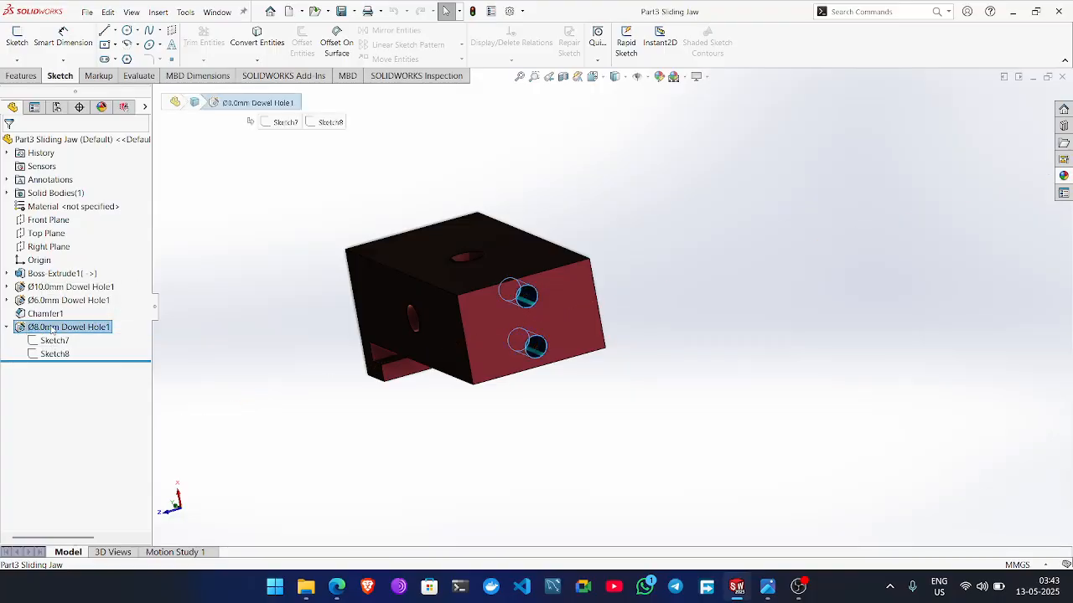
right_click(48, 330)
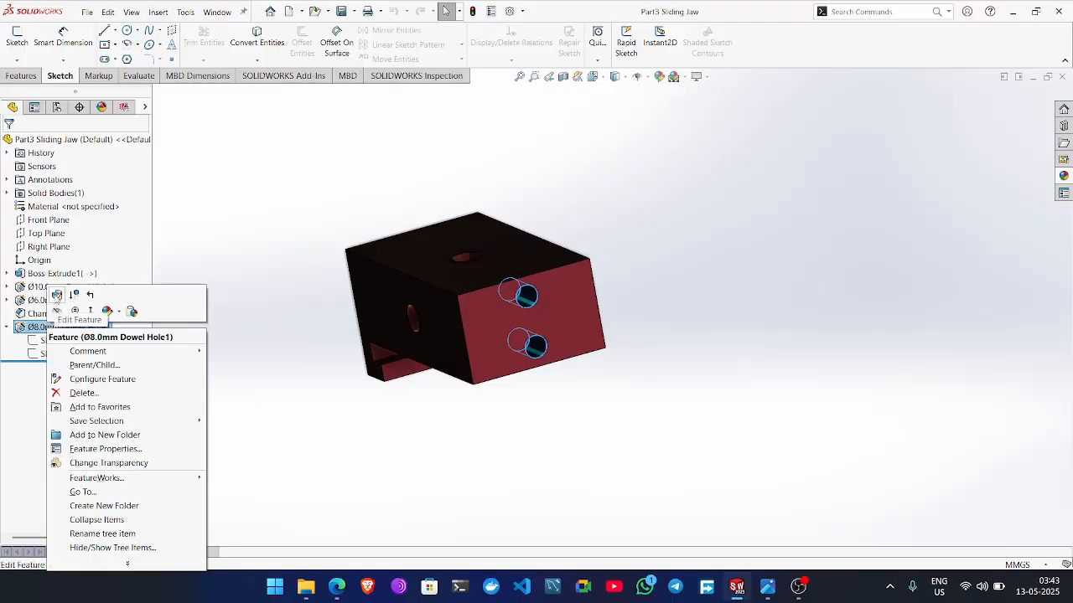
click(56, 295)
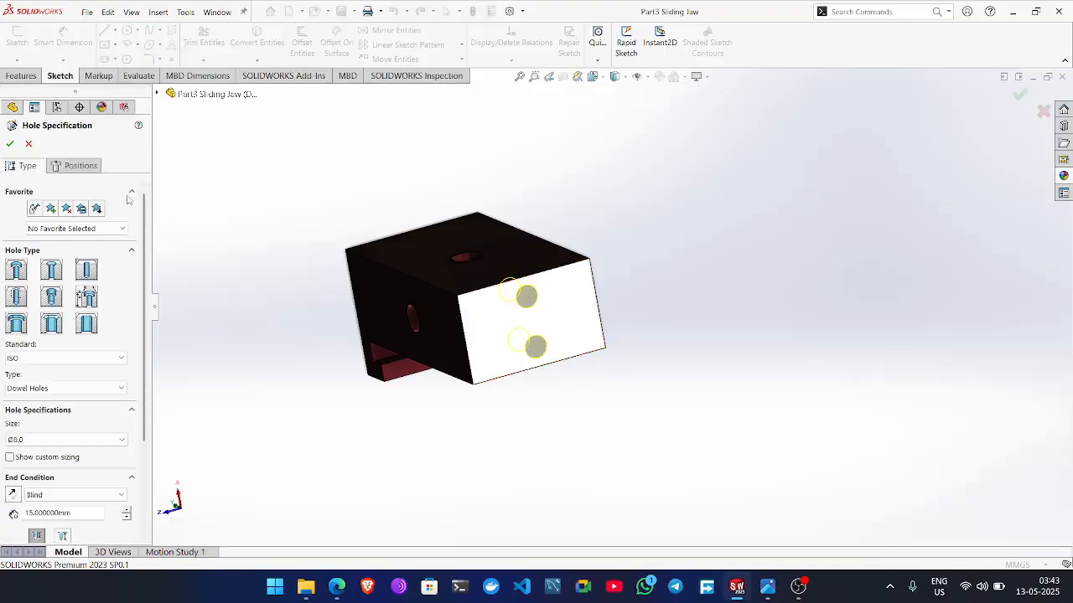
click(71, 166)
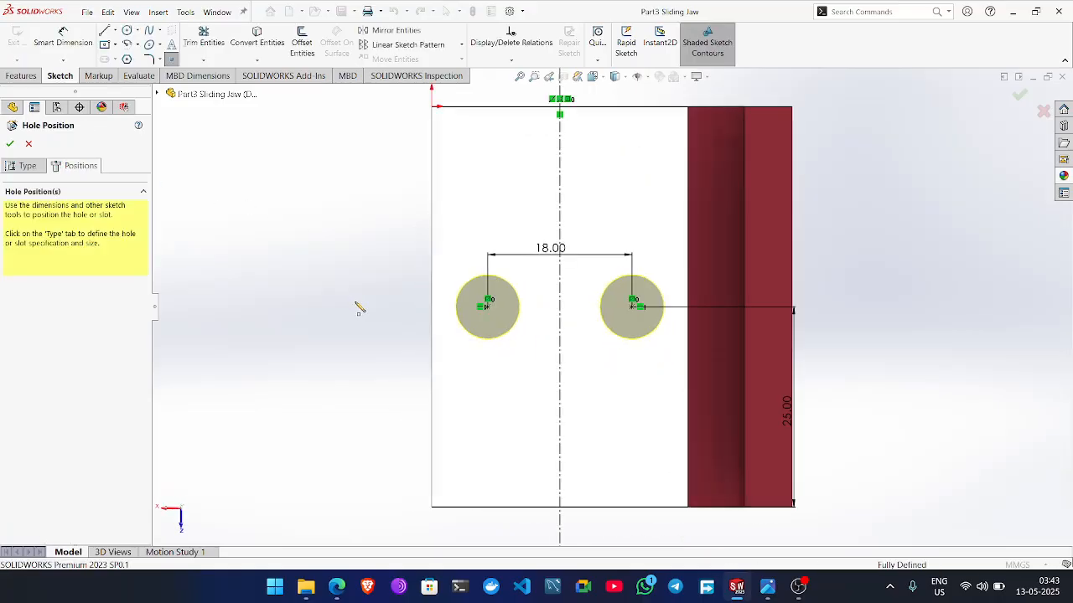
Measure the distance from the sliding jaw's upper dowel hole centre to the nearest parallel edge with Smart Dimension, without placing the dimension.
right_click(227, 232)
click(251, 234)
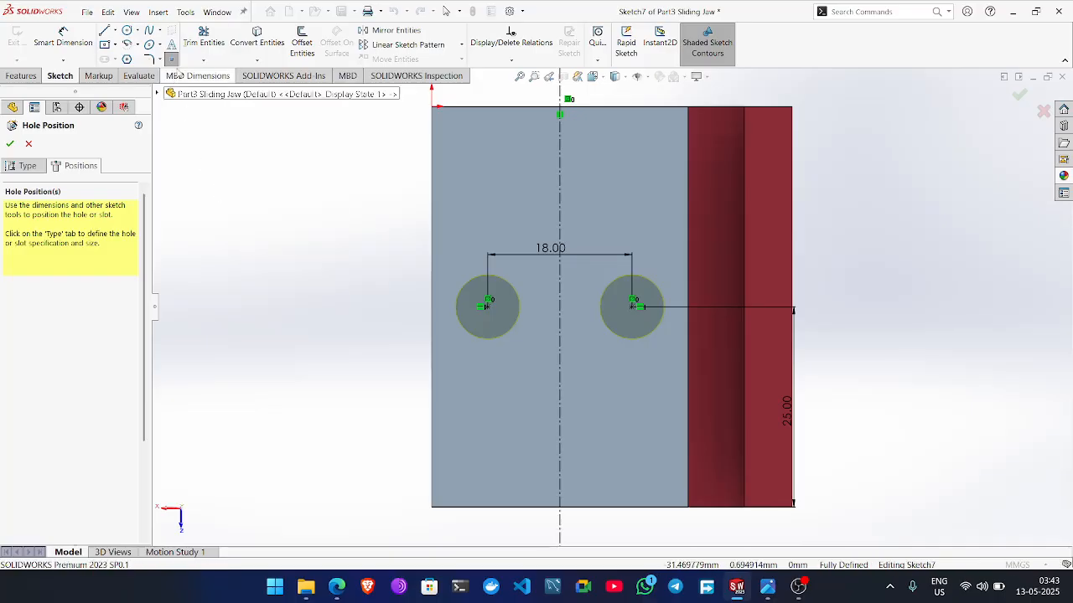
click(62, 37)
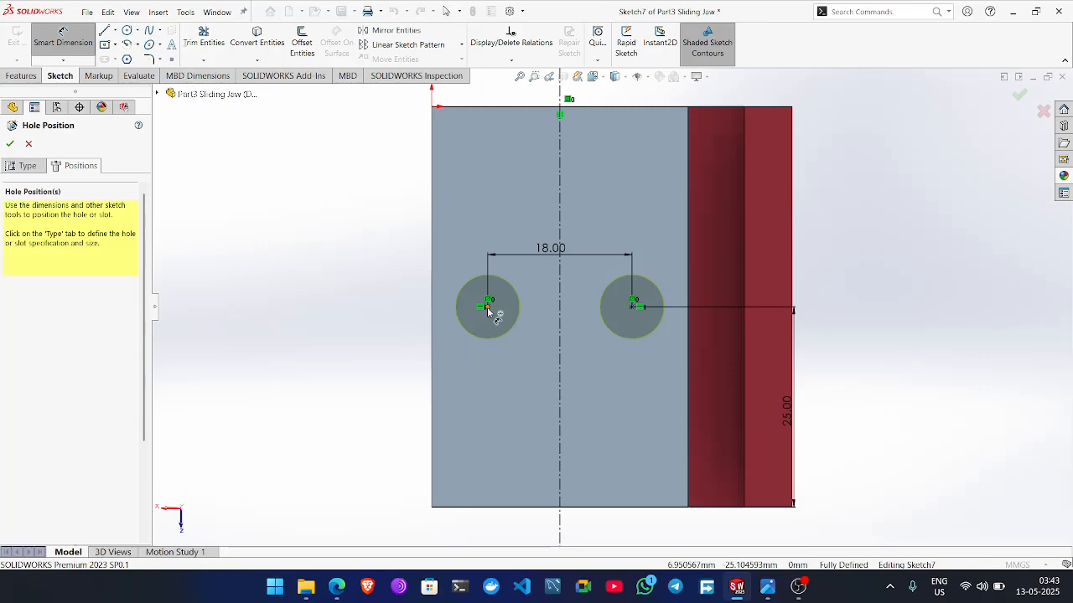
click(487, 307)
click(432, 313)
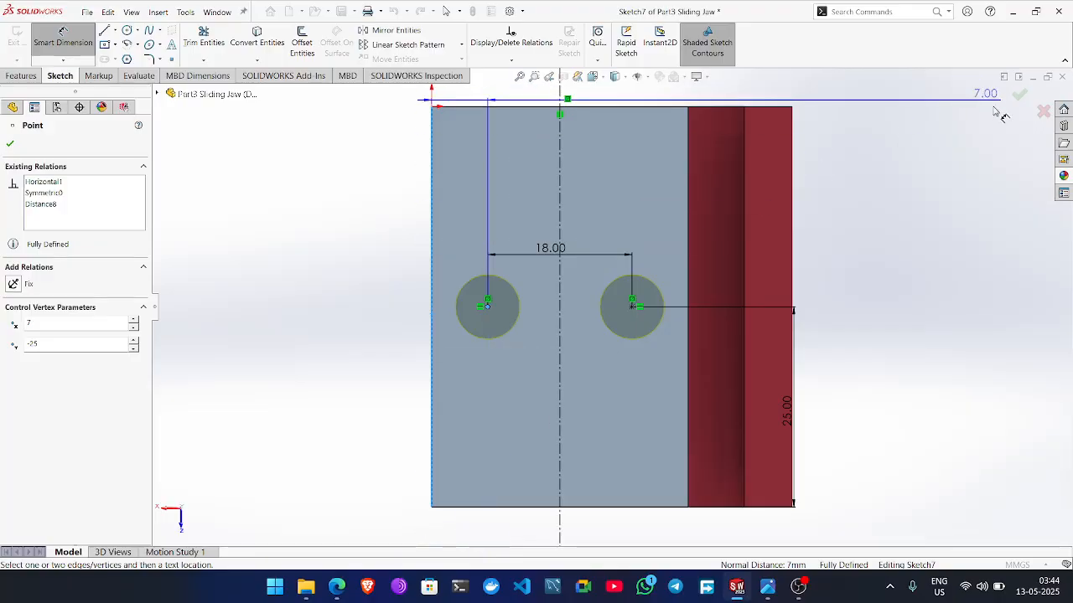
click(1039, 118)
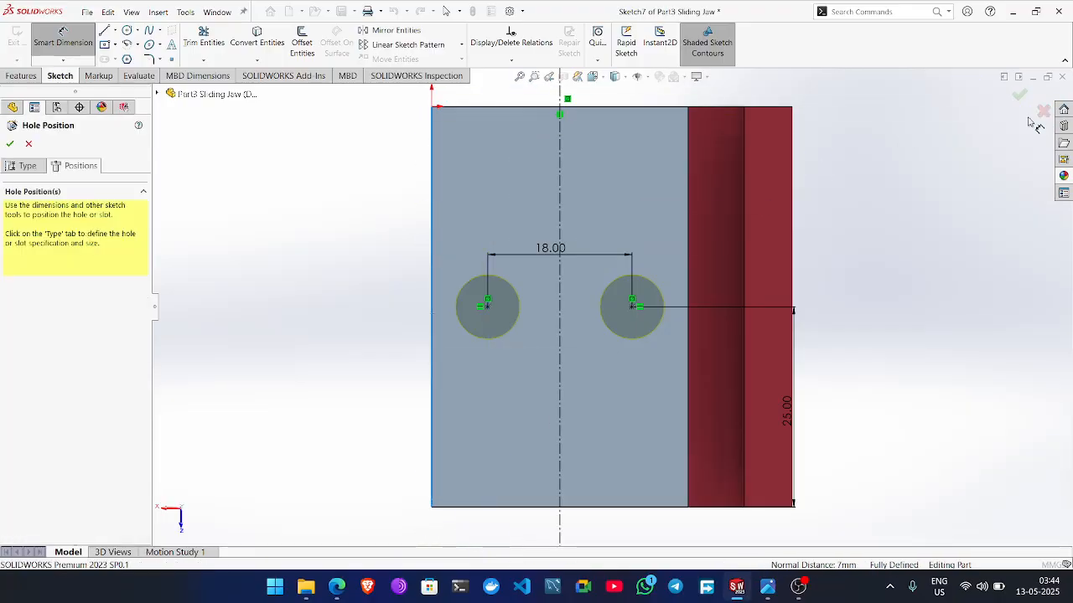
Accept the hole positions, close the sliding jaw without saving but keep its changes in the assembly, and return to assembly editing.
click(1022, 98)
scroll(640, 220, up, 3)
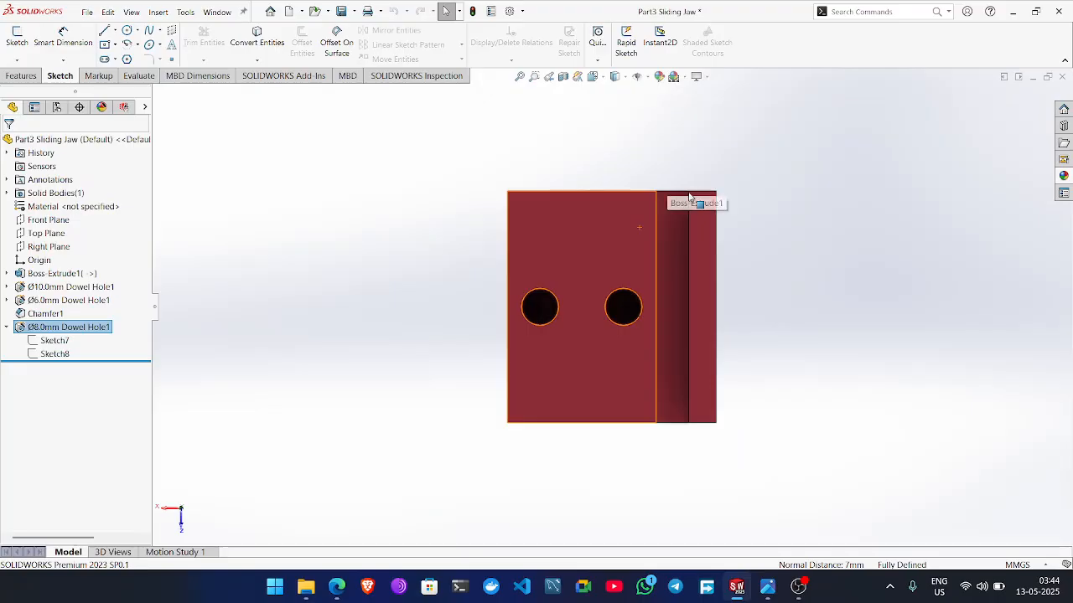
middle_drag(640, 227, 1028, 183)
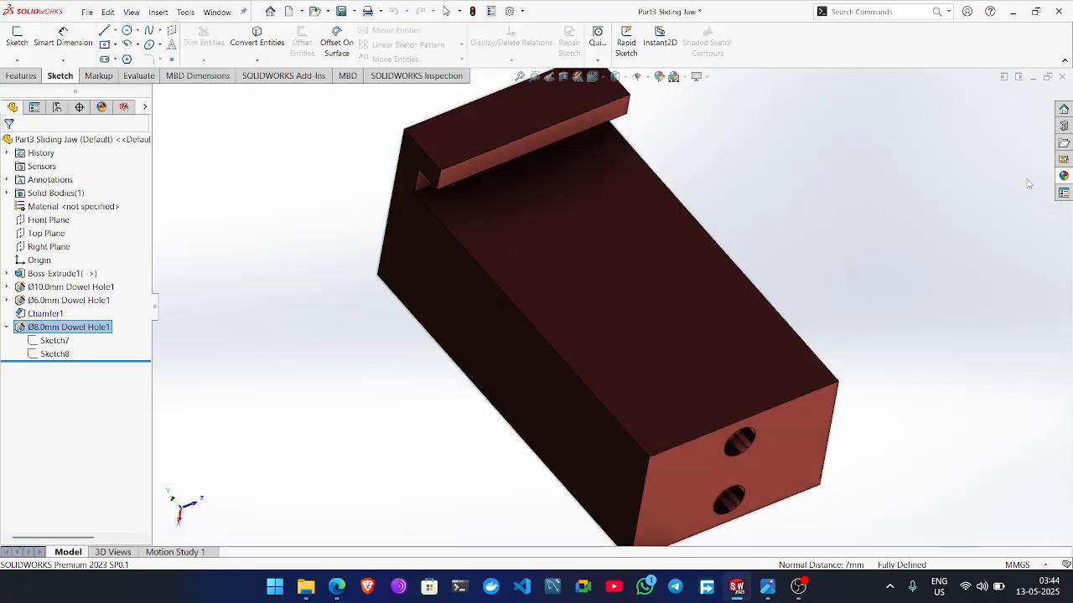
click(1063, 77)
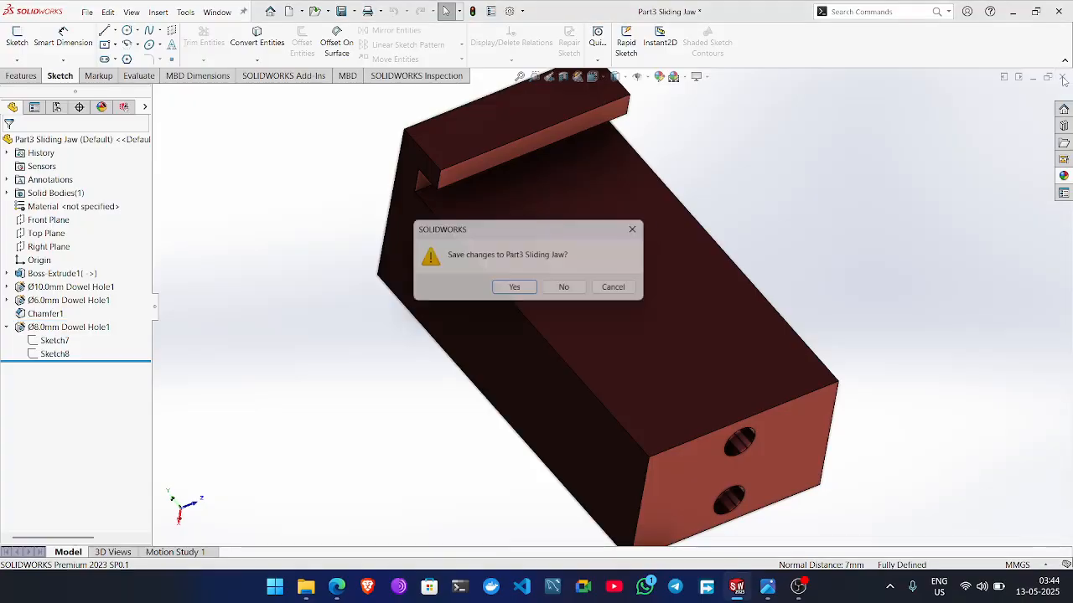
click(569, 291)
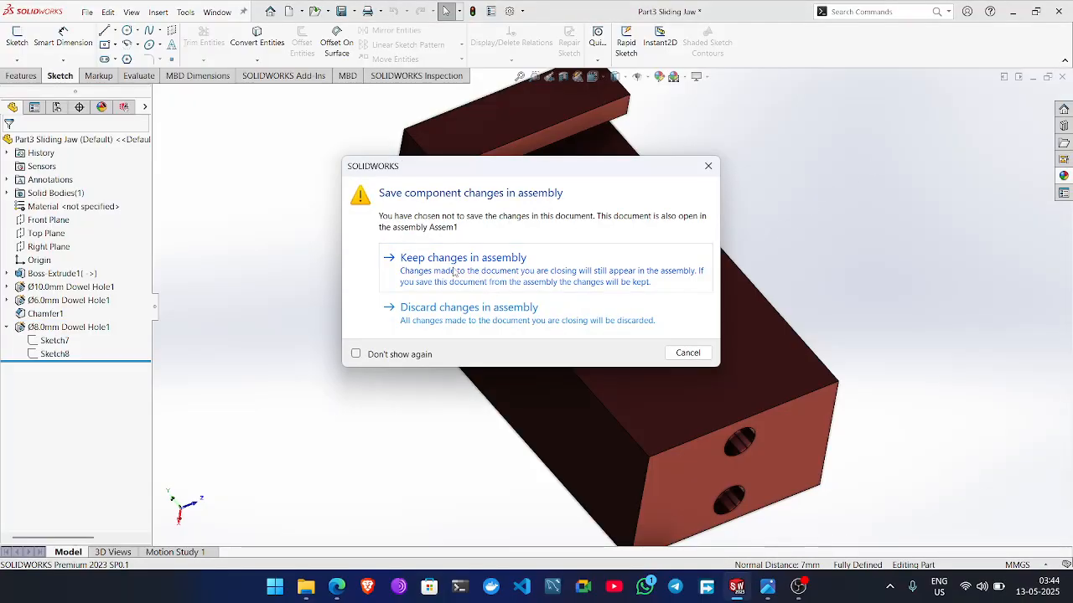
click(454, 272)
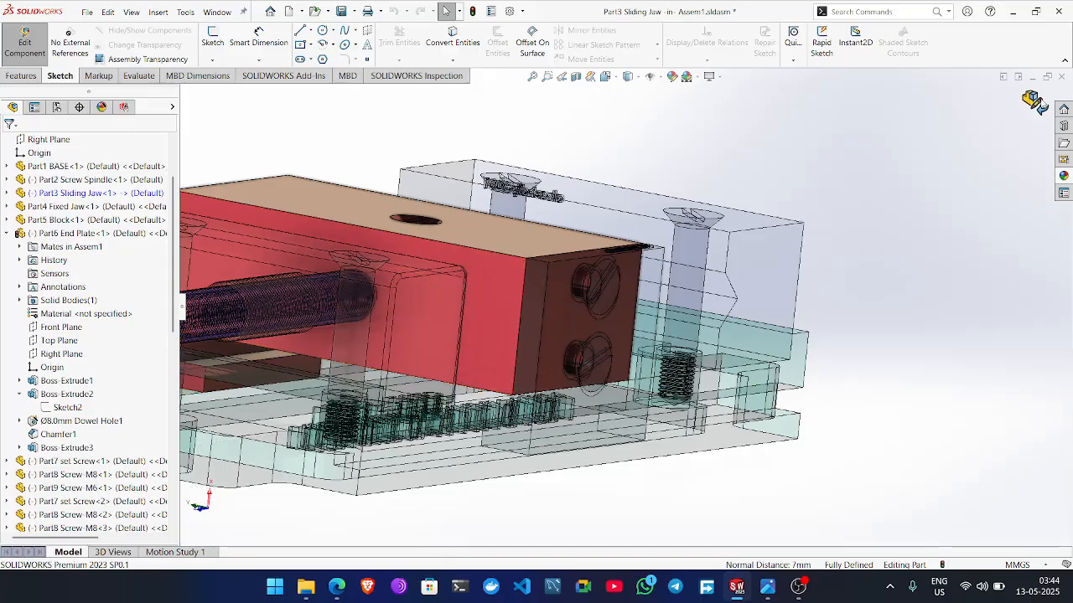
click(1039, 104)
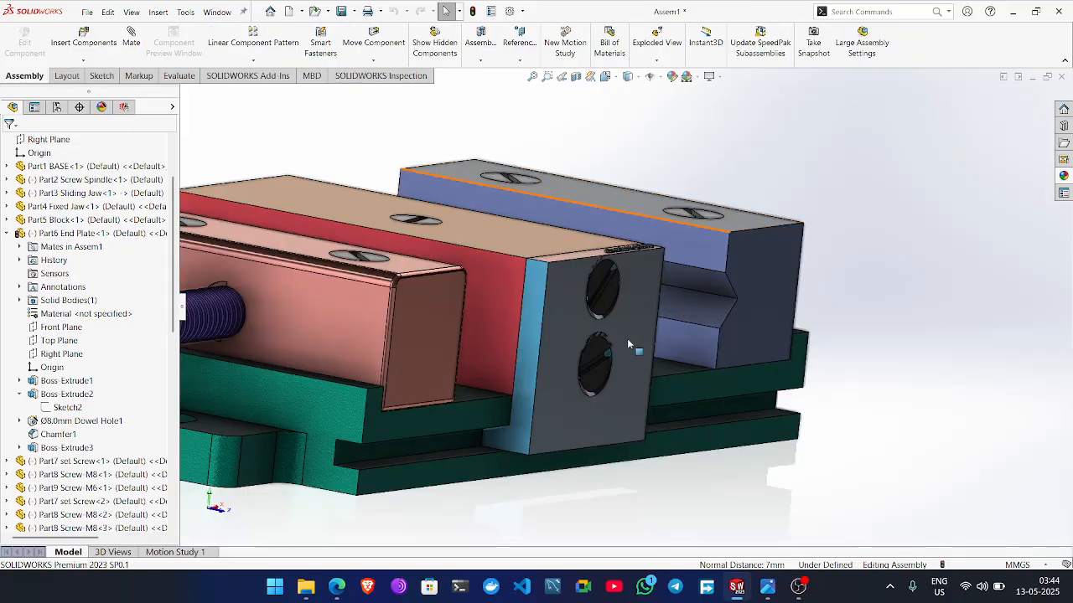
In the end plate's Ø8.0 mm dowel hole positions, set the upper hole centre's distance from the plate's top edge to 7 mm.
click(551, 347)
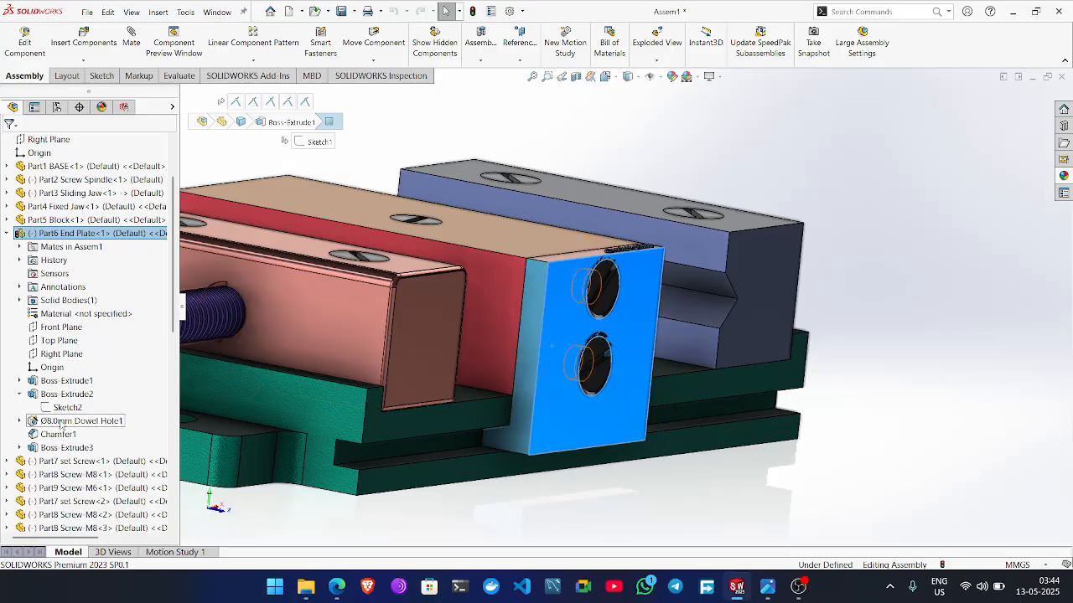
click(61, 421)
right_click(60, 421)
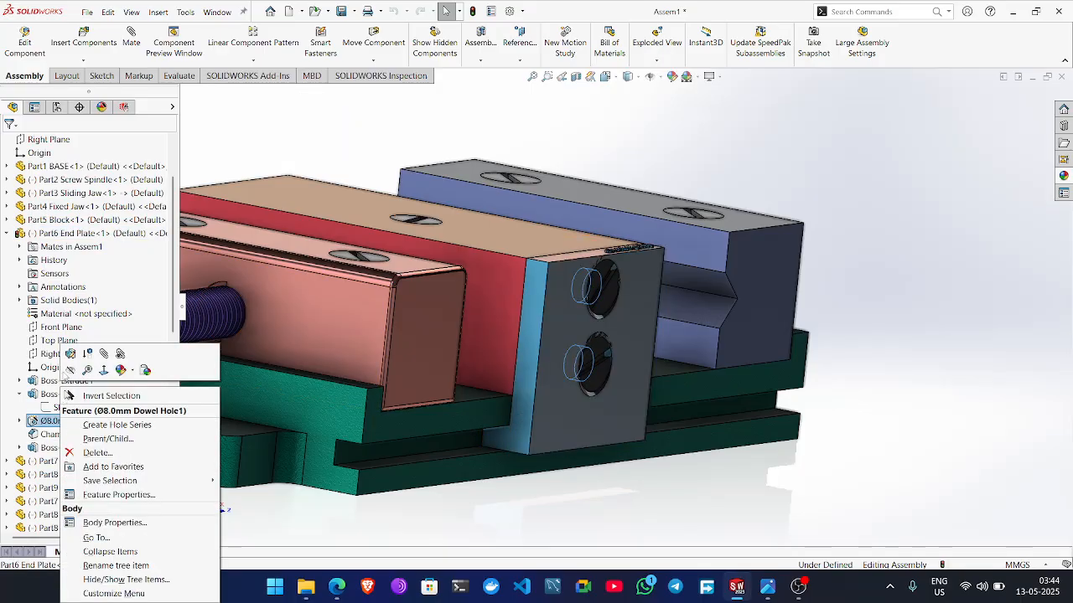
click(71, 354)
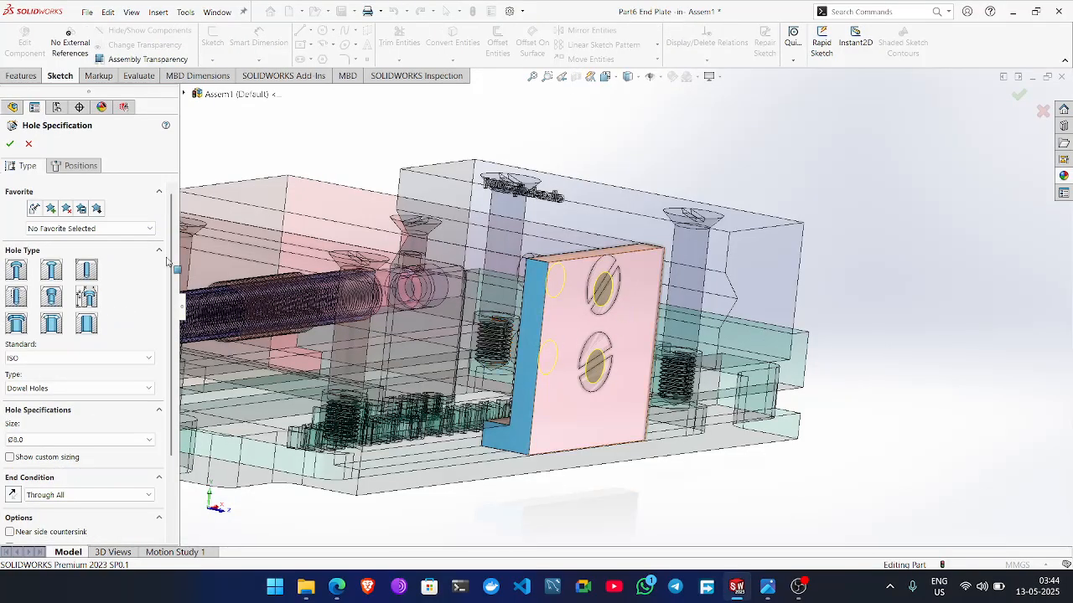
click(85, 165)
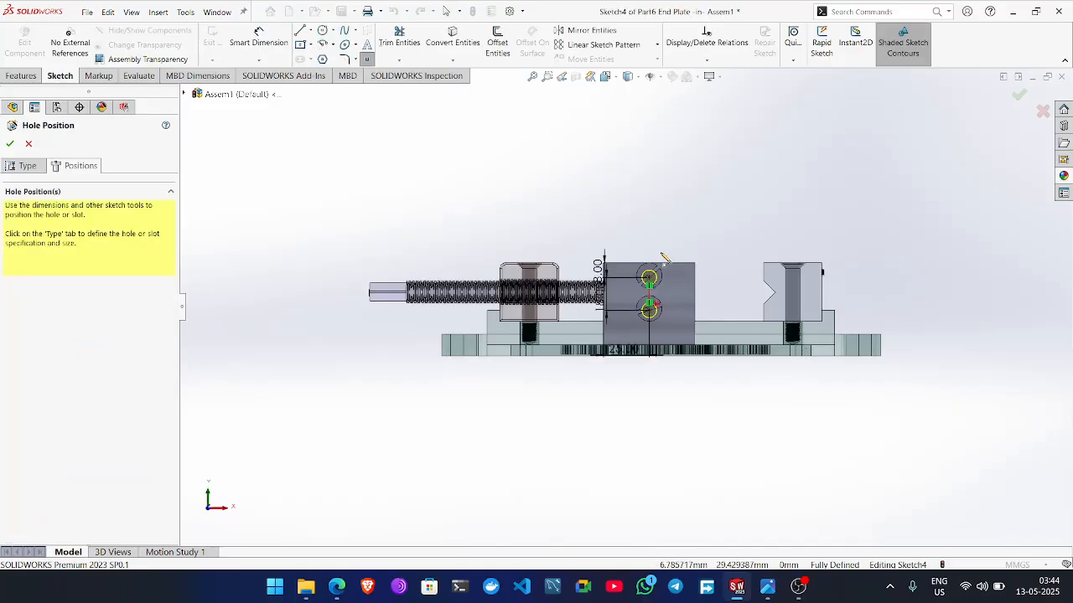
scroll(662, 247, down, 5)
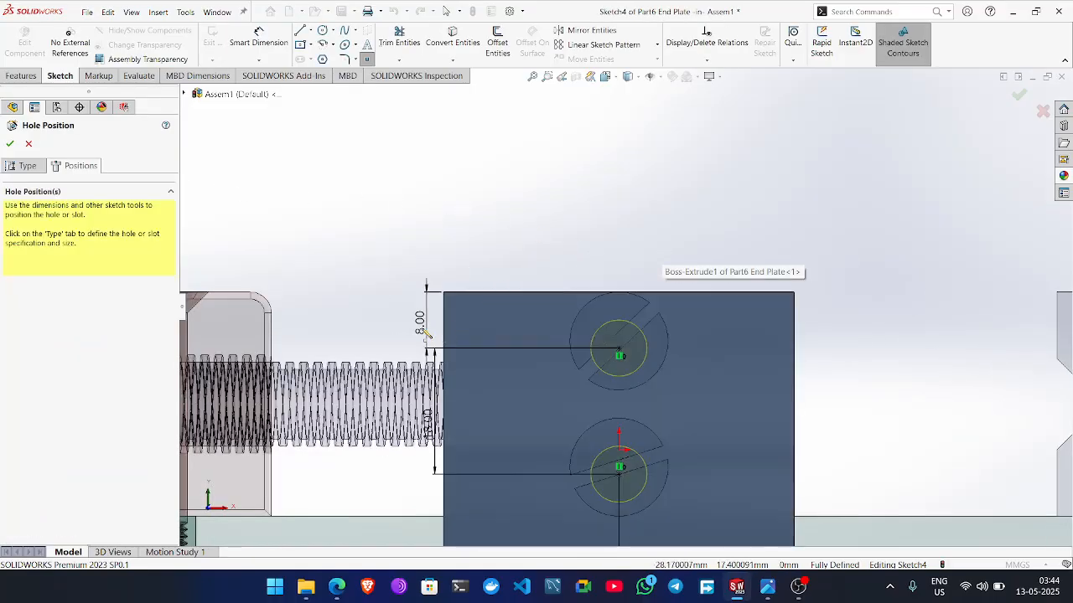
right_click(400, 260)
click(419, 263)
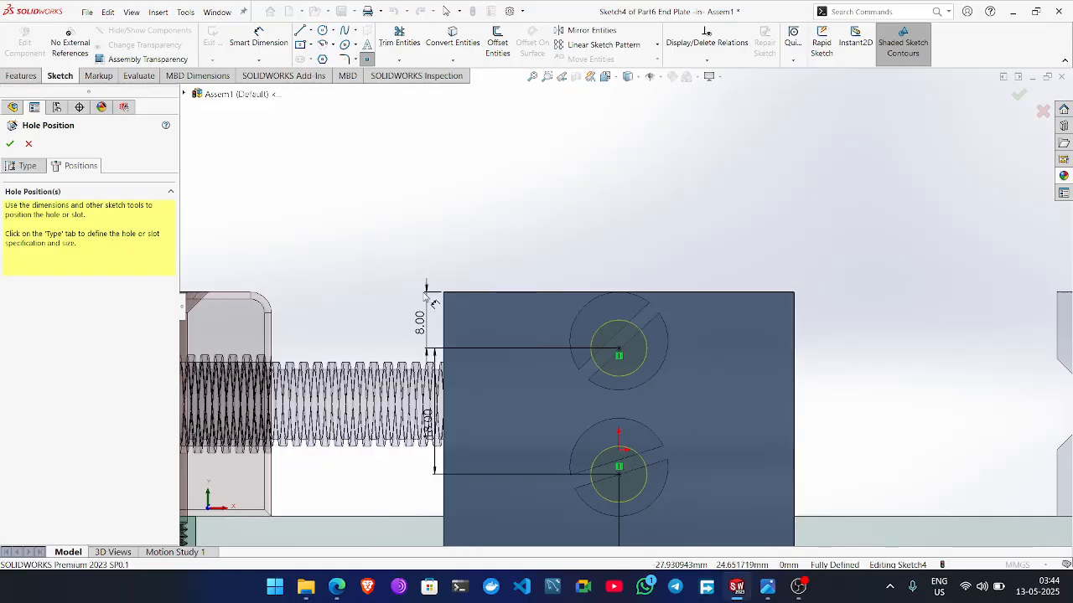
double_click(422, 323)
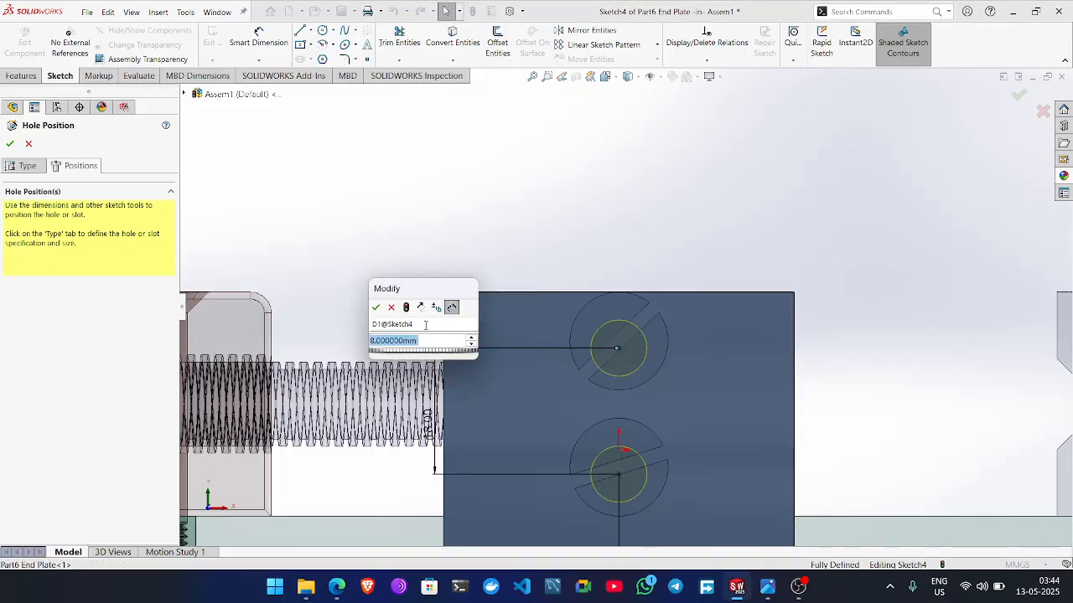
text(7)
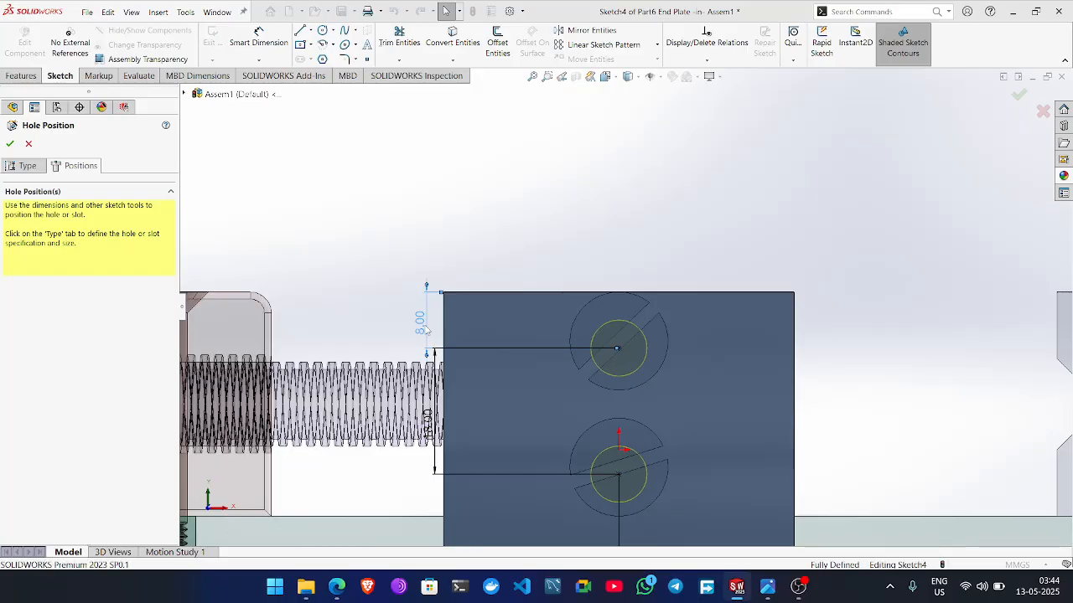
click(425, 329)
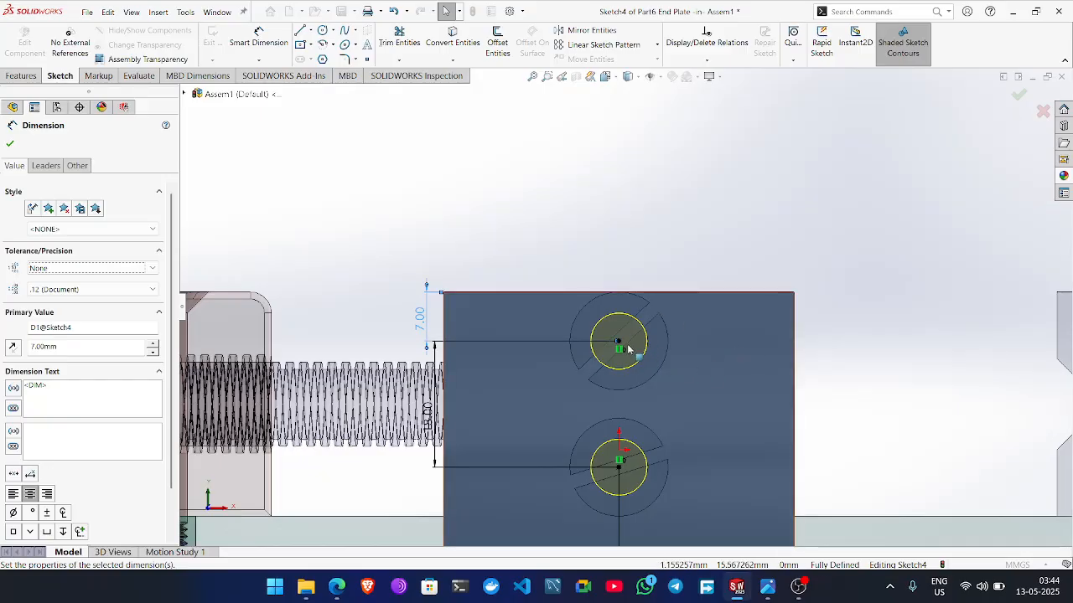
Accept the end plate's edited dowel hole positions and return to assembly editing.
click(10, 145)
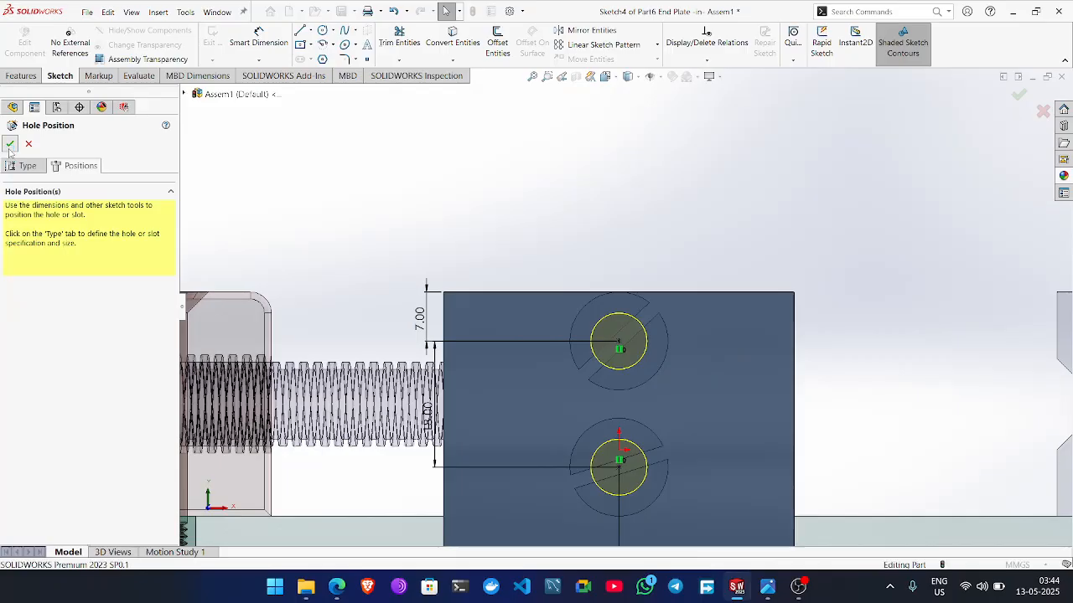
click(10, 144)
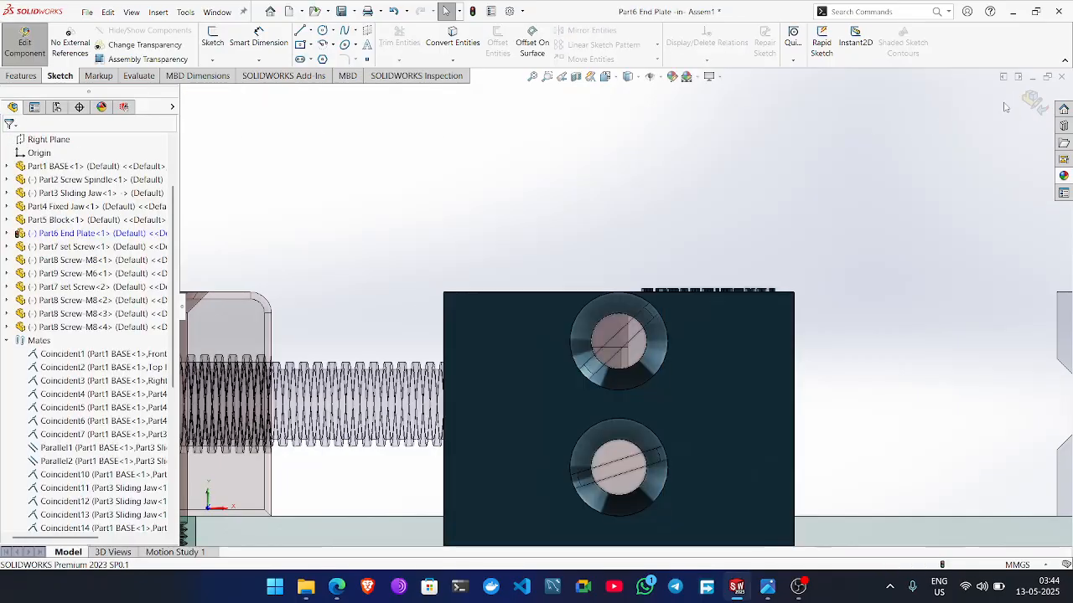
click(1035, 101)
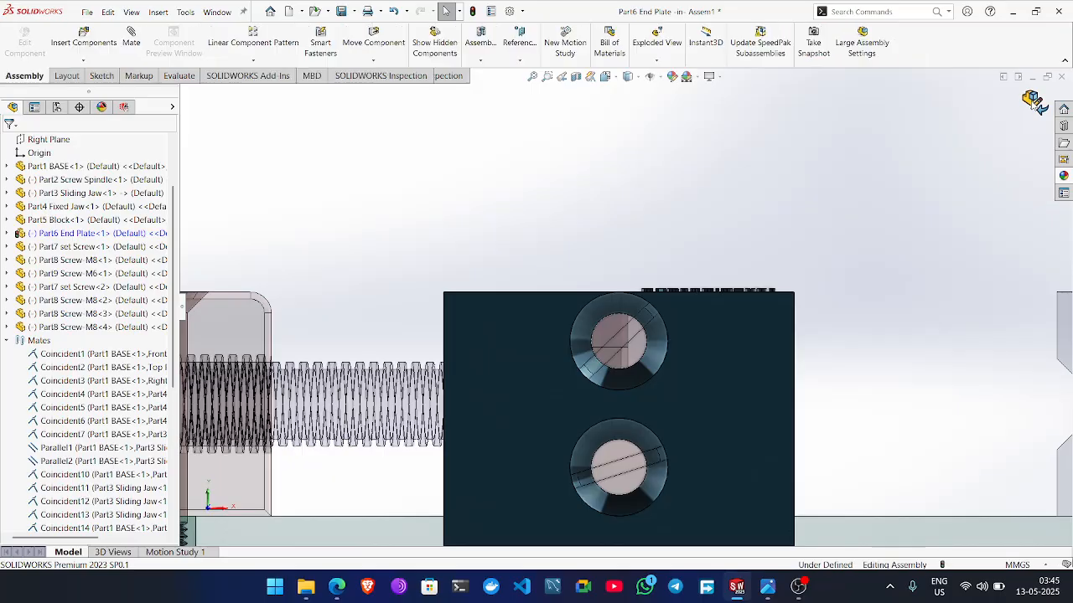
Section the assembly along the Right Plane to examine how the end plate screws fit the sliding jaw holes, and turn the section off.
key(f)
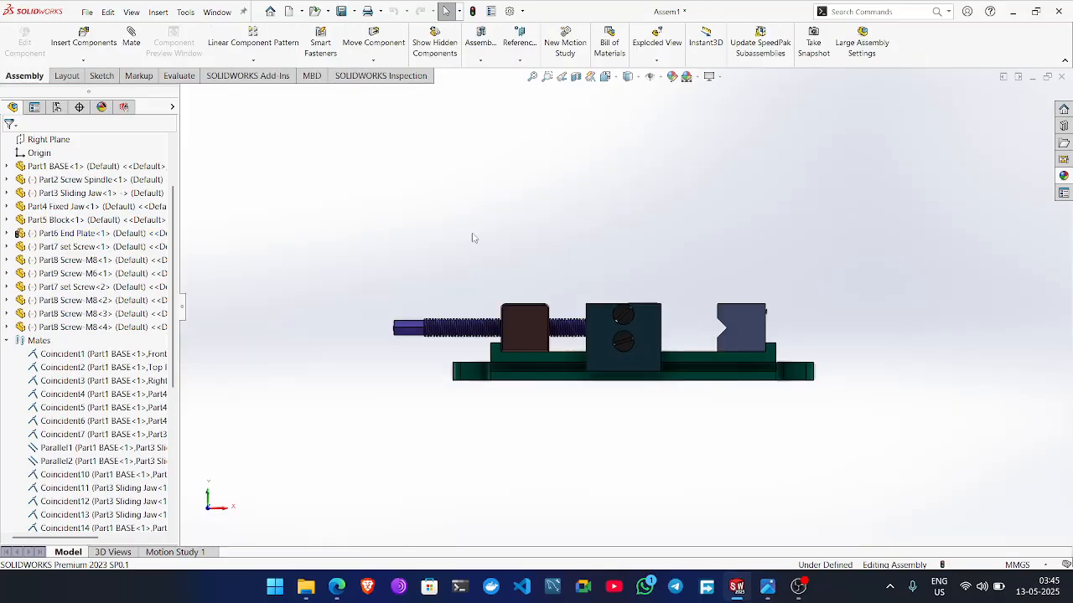
middle_drag(565, 235, 541, 284)
scroll(595, 351, down, 10)
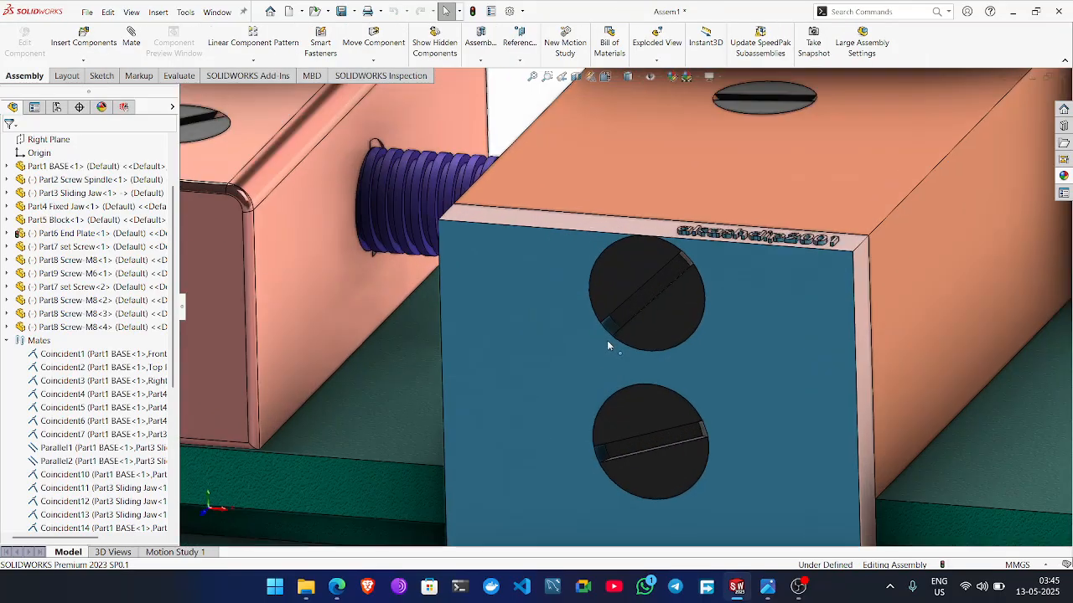
middle_drag(726, 243, 637, 134)
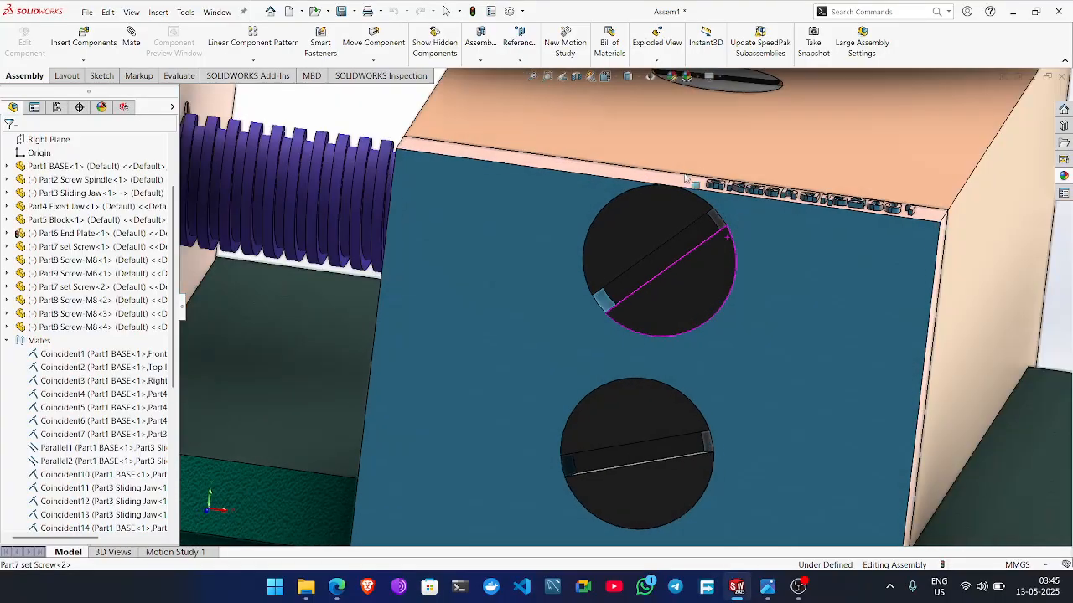
click(575, 77)
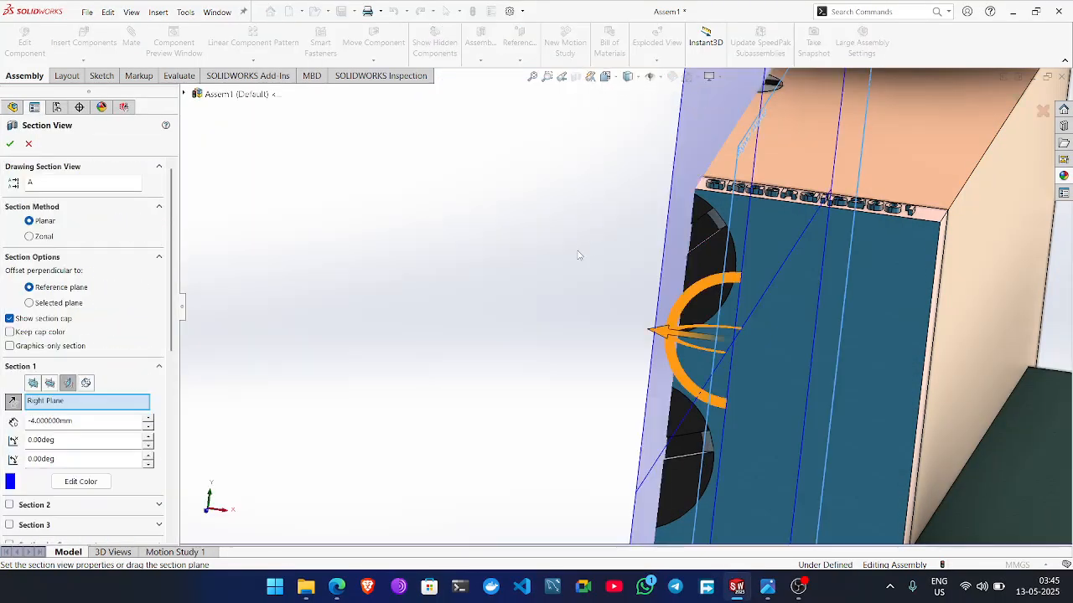
middle_drag(605, 255, 640, 262)
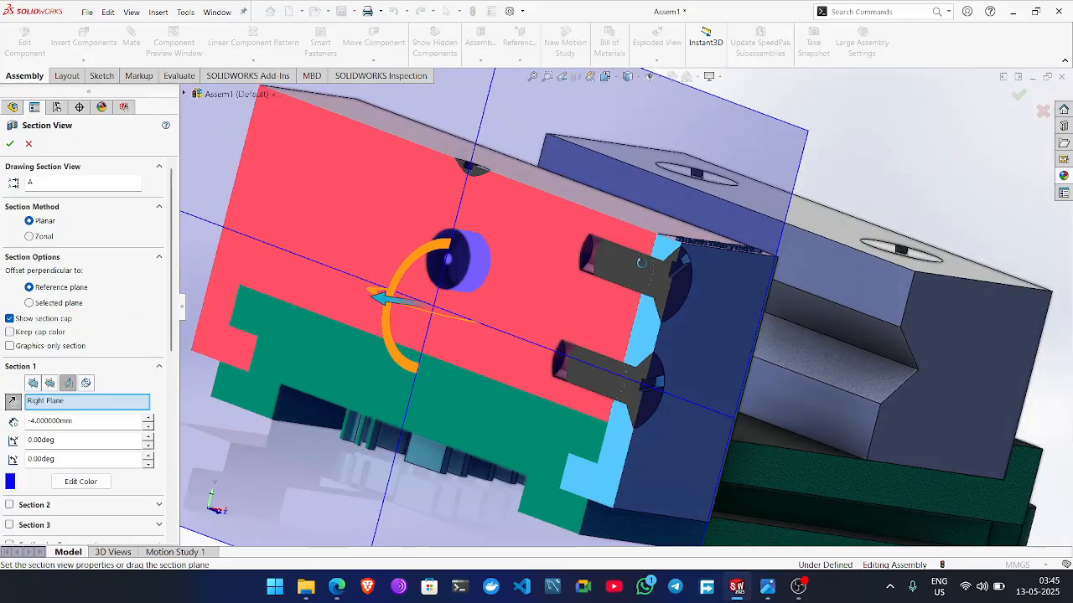
click(11, 145)
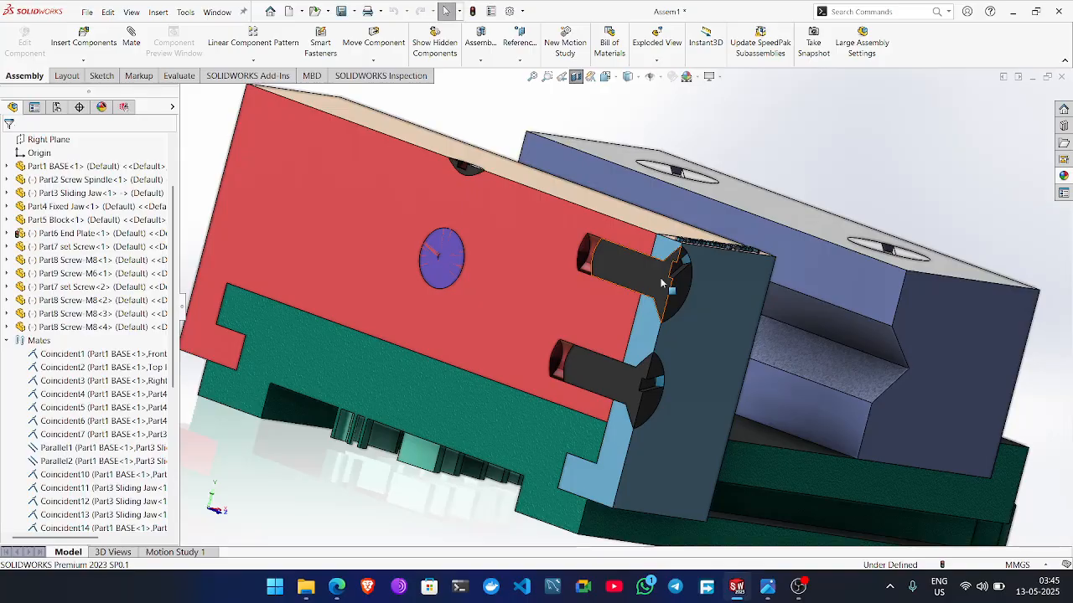
scroll(660, 283, down, 10)
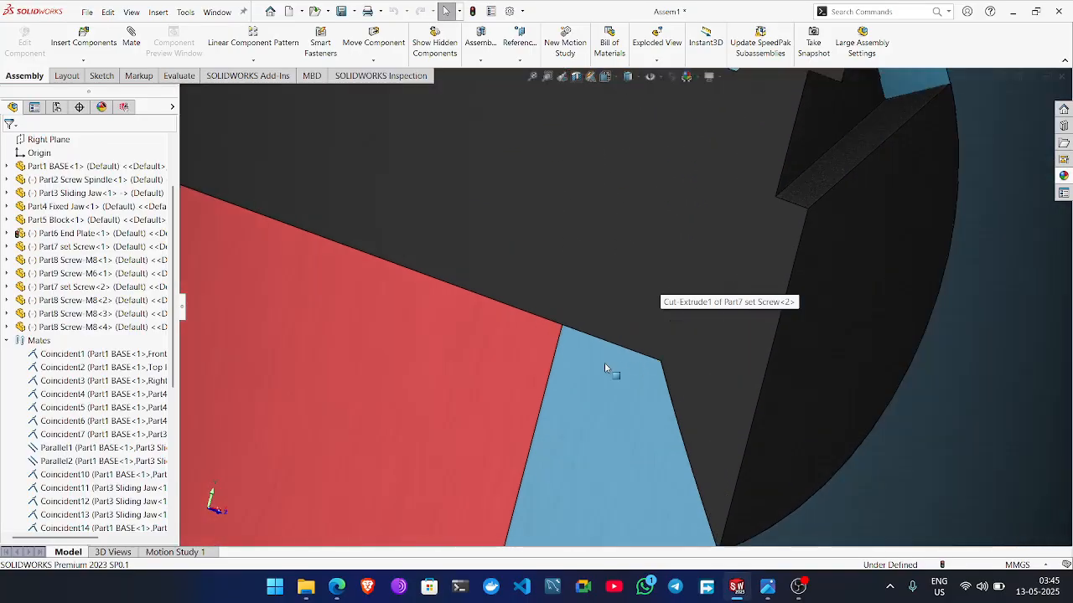
scroll(576, 347, up, 5)
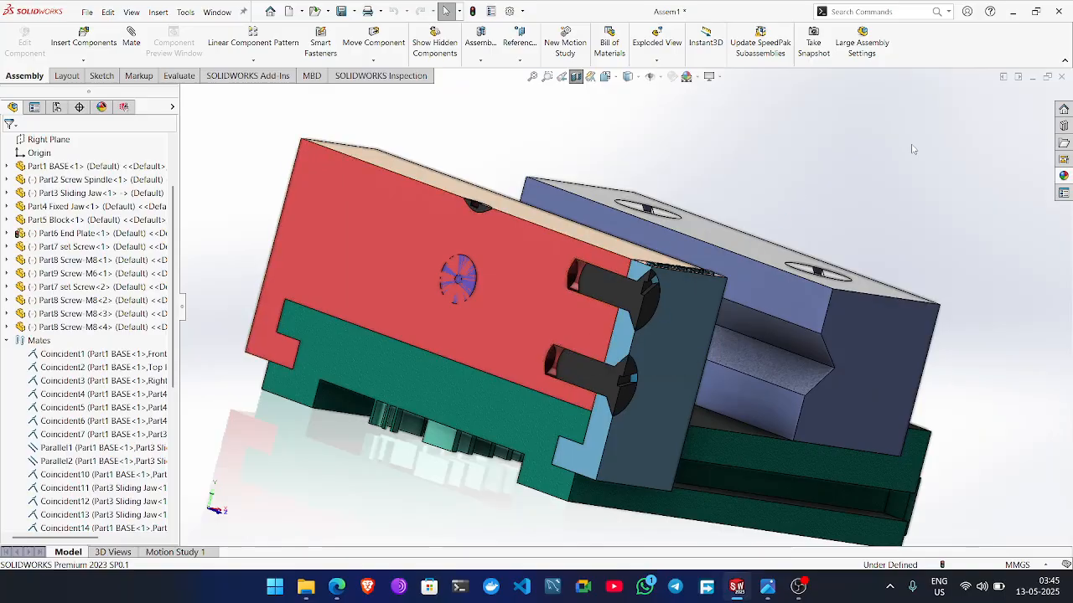
click(580, 78)
scroll(607, 327, up, 4)
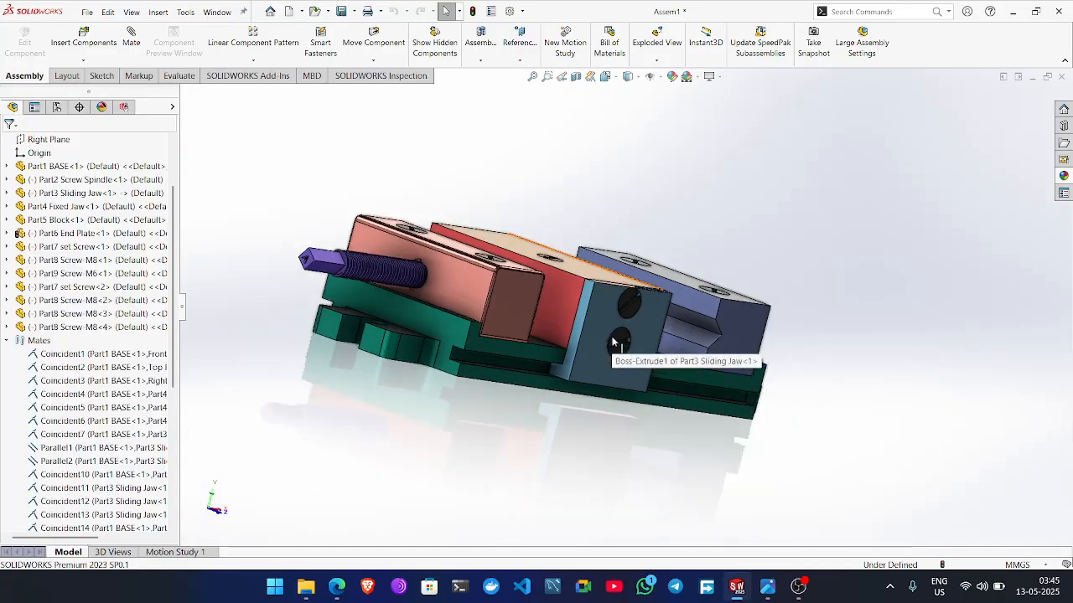
Examine the whole vise assembly from above and the front, including the base's front edge and the screw spindle's thread.
middle_drag(599, 345, 522, 489)
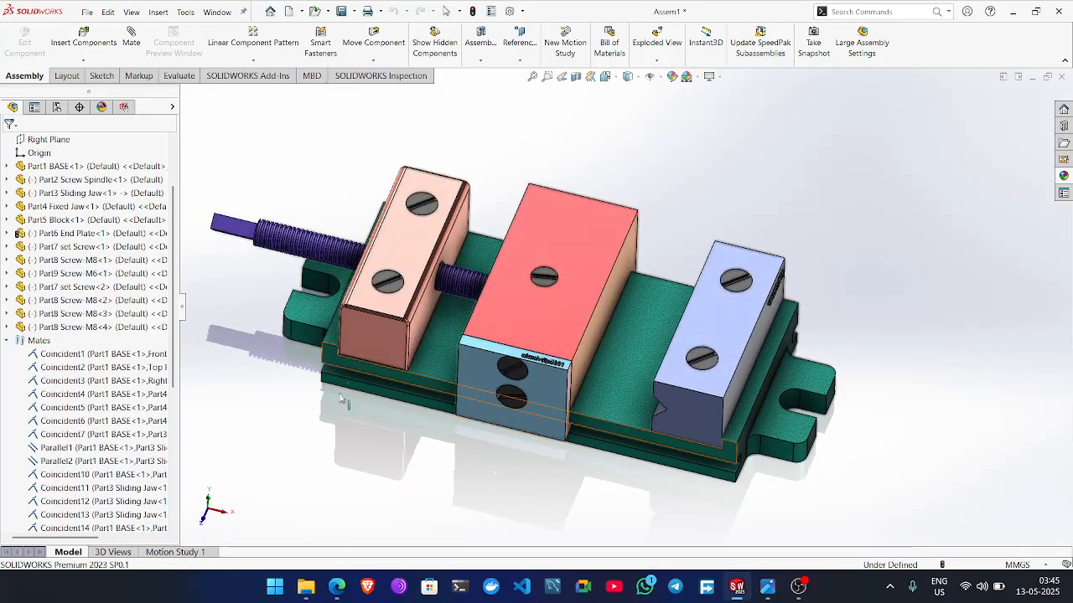
scroll(339, 404, down, 3)
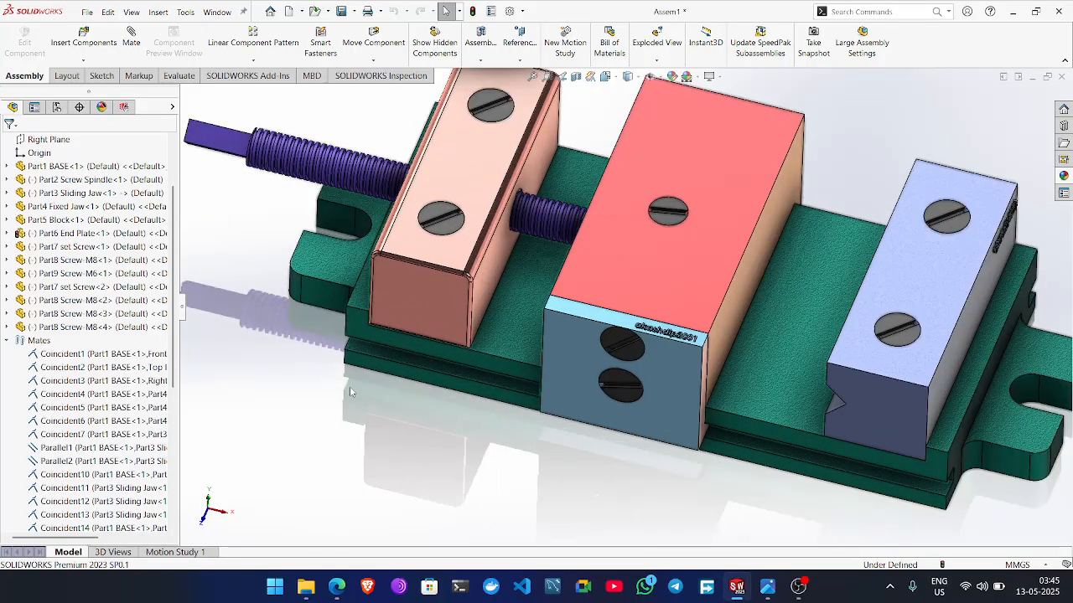
middle_drag(645, 294, 650, 295)
click(445, 369)
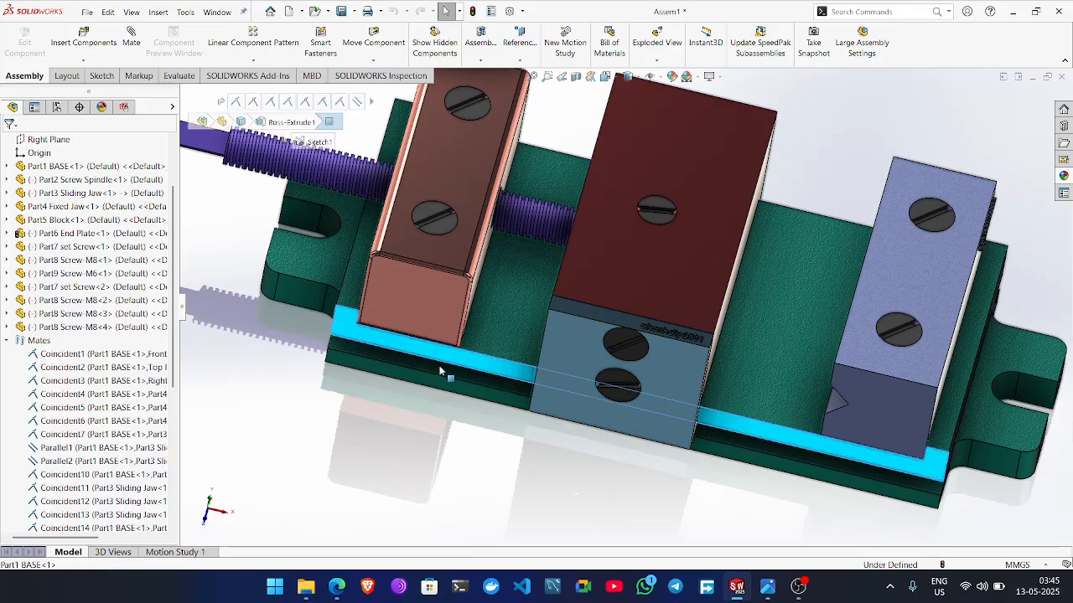
click(493, 466)
middle_drag(583, 371, 505, 449)
scroll(506, 449, up, 1)
scroll(259, 202, down, 5)
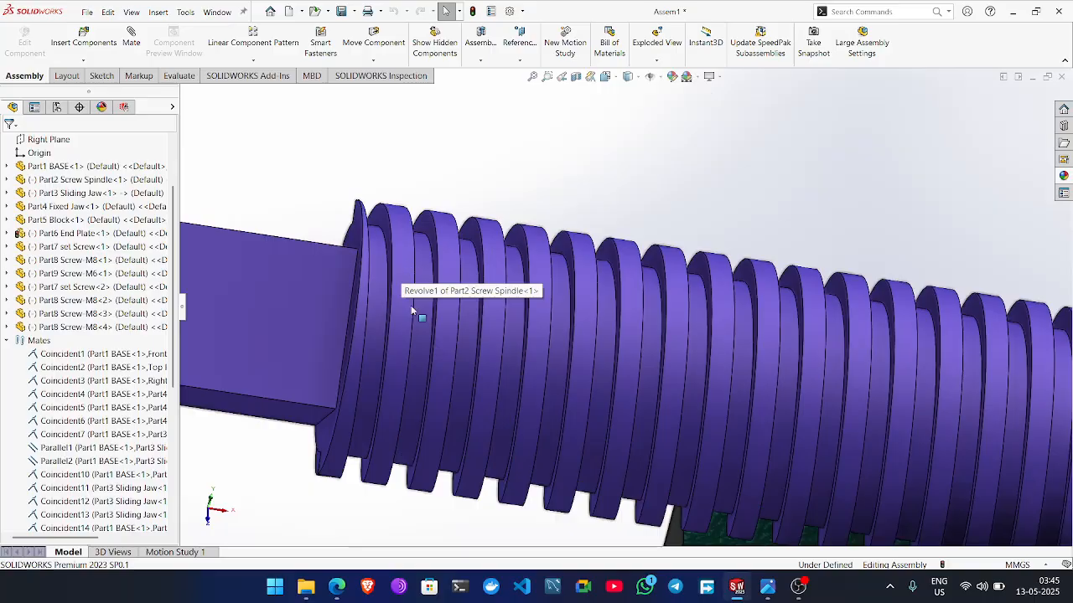
scroll(411, 310, up, 6)
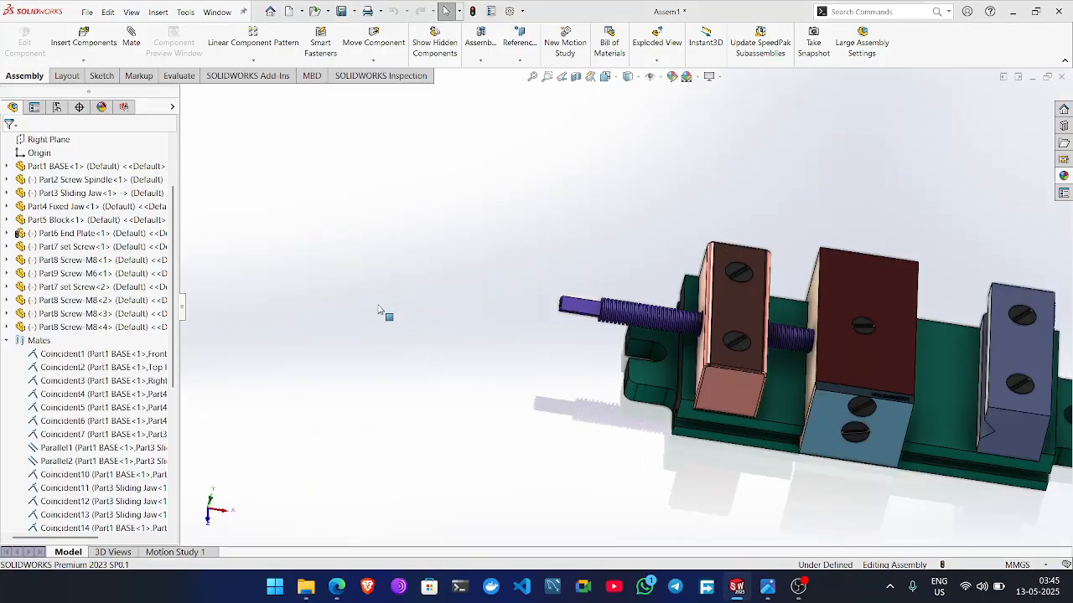